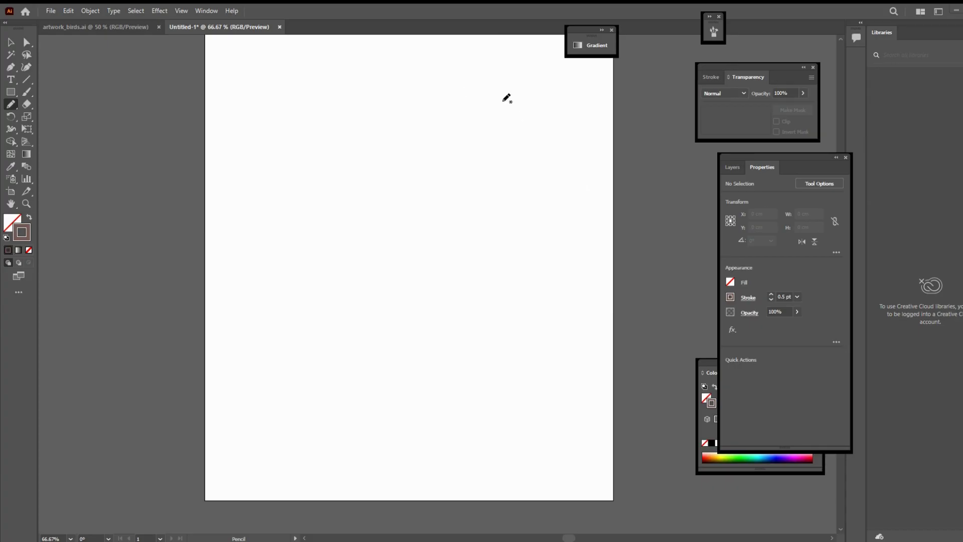
# Step: Scribble loose pencil strokes across the top of the lion's mane
pyautogui.moveTo(572, 82); pyautogui.dragTo(478, 85)
pyautogui.moveTo(404, 79)
pyautogui.mouseDown()
pyautogui.moveTo(313, 93)
pyautogui.moveTo(274, 132)
pyautogui.mouseUp()
pyautogui.moveTo(253, 95); pyautogui.dragTo(259, 210)
pyautogui.moveTo(253, 106); pyautogui.dragTo(366, 76)
pyautogui.moveTo(350, 64); pyautogui.dragTo(372, 155)
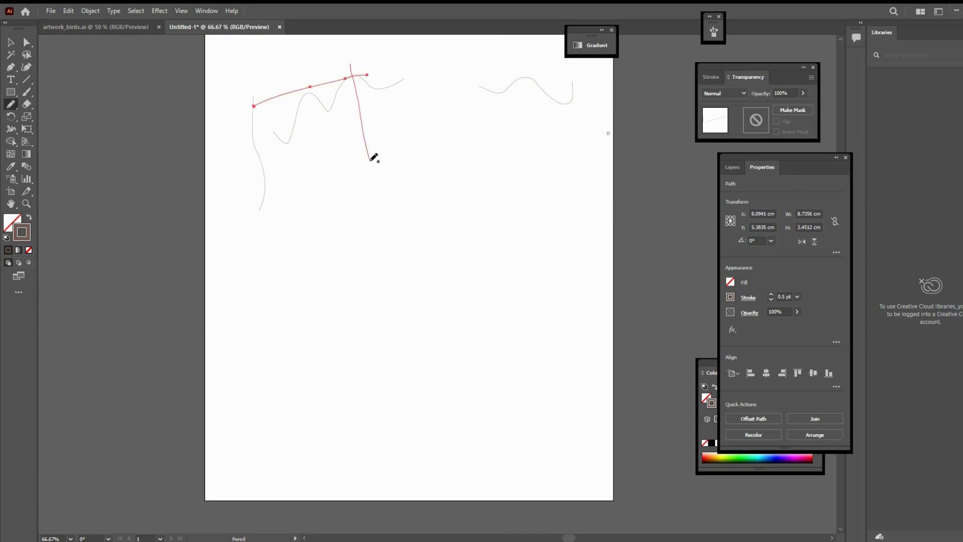
pyautogui.moveTo(291, 91); pyautogui.dragTo(303, 175)
pyautogui.moveTo(275, 173); pyautogui.dragTo(433, 108)
pyautogui.moveTo(592, 78)
pyautogui.mouseDown()
pyautogui.moveTo(511, 97)
pyautogui.moveTo(555, 90)
pyautogui.moveTo(535, 111)
pyautogui.mouseUp()
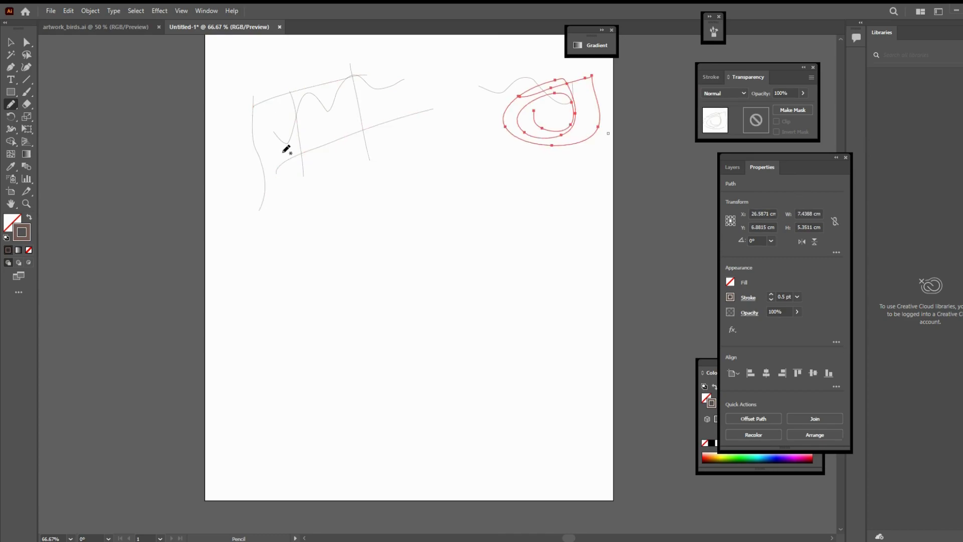
# Step: Add looping mane strokes down the left and right sides, then select all paths
pyautogui.moveTo(249, 204); pyautogui.dragTo(222, 173)
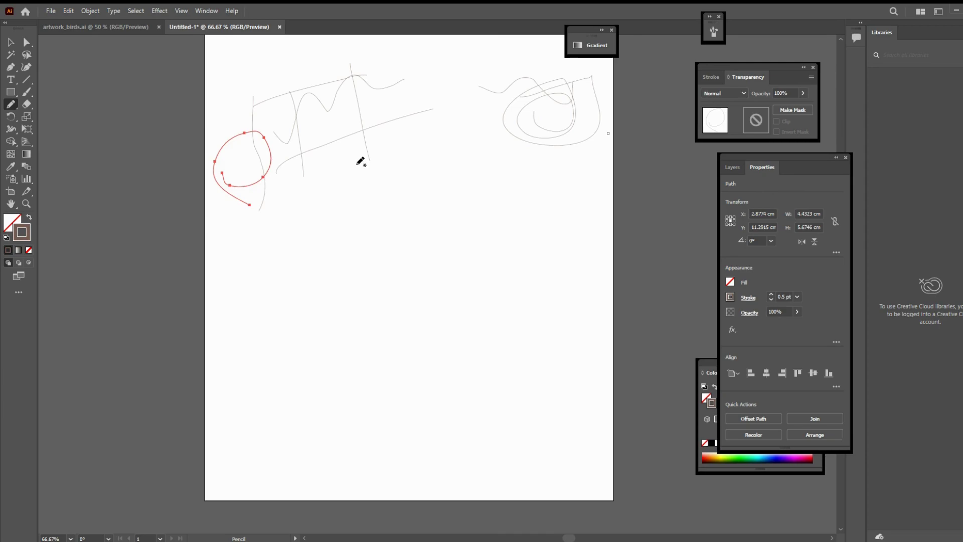
pyautogui.moveTo(581, 140)
pyautogui.mouseDown()
pyautogui.moveTo(597, 178)
pyautogui.moveTo(588, 234)
pyautogui.mouseUp()
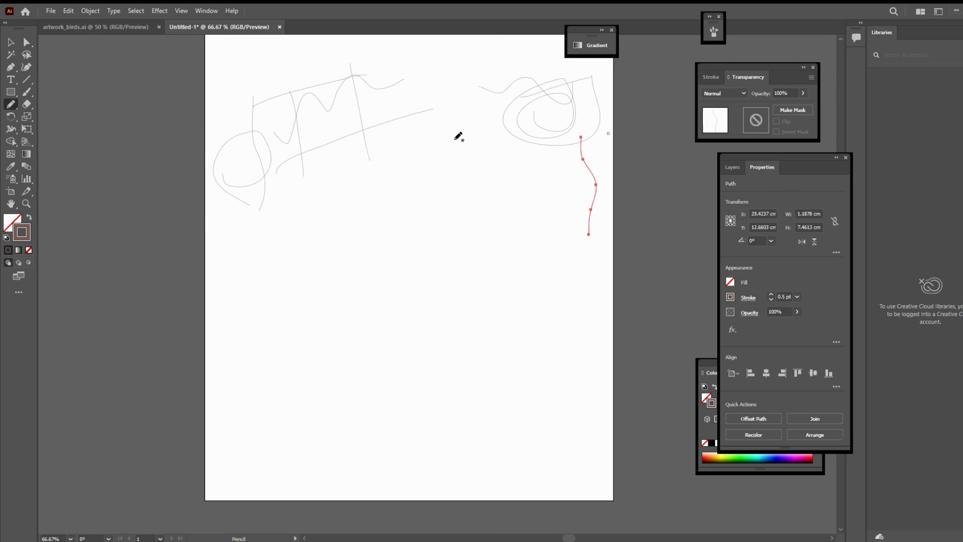
pyautogui.moveTo(406, 163)
pyautogui.mouseDown()
pyautogui.moveTo(399, 220)
pyautogui.moveTo(435, 155)
pyautogui.moveTo(411, 202)
pyautogui.mouseUp()
pyautogui.moveTo(442, 165)
pyautogui.mouseDown()
pyautogui.moveTo(458, 134)
pyautogui.moveTo(512, 167)
pyautogui.moveTo(479, 131)
pyautogui.moveTo(584, 262)
pyautogui.mouseUp()
pyautogui.moveTo(520, 179); pyautogui.dragTo(554, 294)
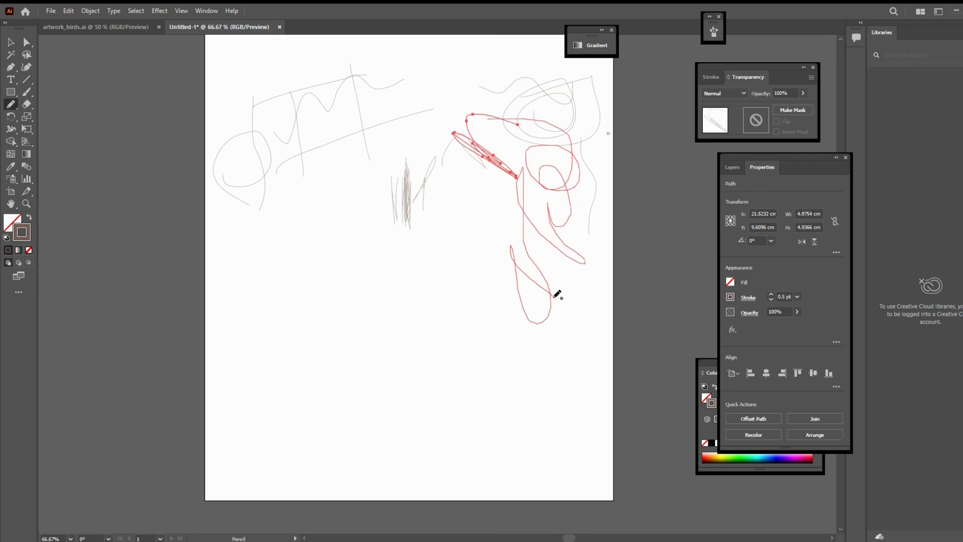
pyautogui.moveTo(510, 246)
pyautogui.mouseDown()
pyautogui.moveTo(534, 301)
pyautogui.moveTo(502, 297)
pyautogui.moveTo(506, 242)
pyautogui.moveTo(566, 291)
pyautogui.moveTo(558, 202)
pyautogui.moveTo(510, 198)
pyautogui.moveTo(550, 340)
pyautogui.moveTo(516, 386)
pyautogui.moveTo(548, 400)
pyautogui.moveTo(501, 366)
pyautogui.moveTo(490, 476)
pyautogui.moveTo(483, 387)
pyautogui.moveTo(461, 475)
pyautogui.moveTo(445, 407)
pyautogui.moveTo(441, 481)
pyautogui.moveTo(447, 452)
pyautogui.moveTo(415, 462)
pyautogui.moveTo(419, 477)
pyautogui.moveTo(398, 417)
pyautogui.moveTo(447, 458)
pyautogui.moveTo(430, 468)
pyautogui.moveTo(397, 398)
pyautogui.moveTo(435, 494)
pyautogui.moveTo(389, 483)
pyautogui.moveTo(486, 477)
pyautogui.moveTo(338, 387)
pyautogui.moveTo(356, 471)
pyautogui.moveTo(323, 387)
pyautogui.moveTo(316, 415)
pyautogui.moveTo(344, 333)
pyautogui.moveTo(315, 349)
pyautogui.moveTo(267, 333)
pyautogui.moveTo(294, 282)
pyautogui.moveTo(307, 307)
pyautogui.moveTo(314, 271)
pyautogui.moveTo(276, 339)
pyautogui.moveTo(266, 256)
pyautogui.moveTo(349, 151)
pyautogui.moveTo(339, 152)
pyautogui.moveTo(364, 138)
pyautogui.moveTo(340, 142)
pyautogui.moveTo(380, 122)
pyautogui.moveTo(383, 108)
pyautogui.moveTo(364, 117)
pyautogui.moveTo(357, 86)
pyautogui.moveTo(526, 88)
pyautogui.moveTo(451, 48)
pyautogui.moveTo(441, 47)
pyautogui.moveTo(417, 92)
pyautogui.moveTo(337, 58)
pyautogui.moveTo(350, 50)
pyautogui.moveTo(343, 92)
pyautogui.moveTo(308, 82)
pyautogui.moveTo(426, 60)
pyautogui.moveTo(452, 98)
pyautogui.moveTo(563, 80)
pyautogui.moveTo(512, 133)
pyautogui.moveTo(536, 142)
pyautogui.mouseUp()
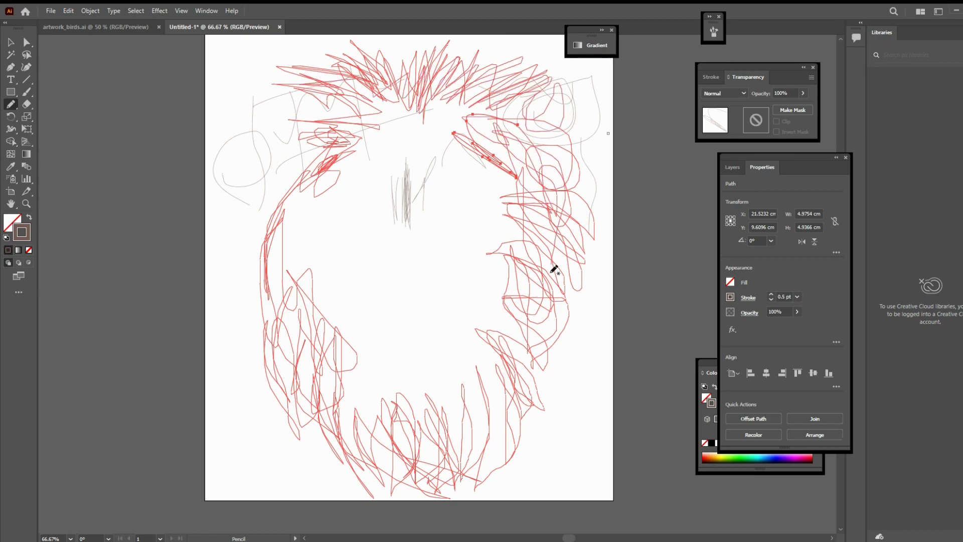
pyautogui.hotkey('ctrl', 'shift', 'a')
pyautogui.hotkey('ctrl', 'a')
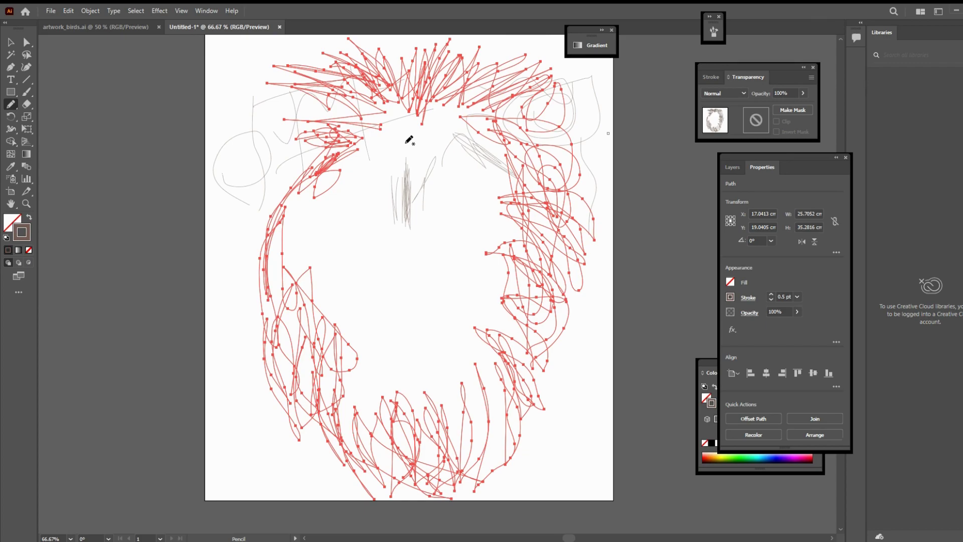
# Step: Set the stroke colour to the lighter brownish grey #91736d
pyautogui.doubleClick(27, 239)
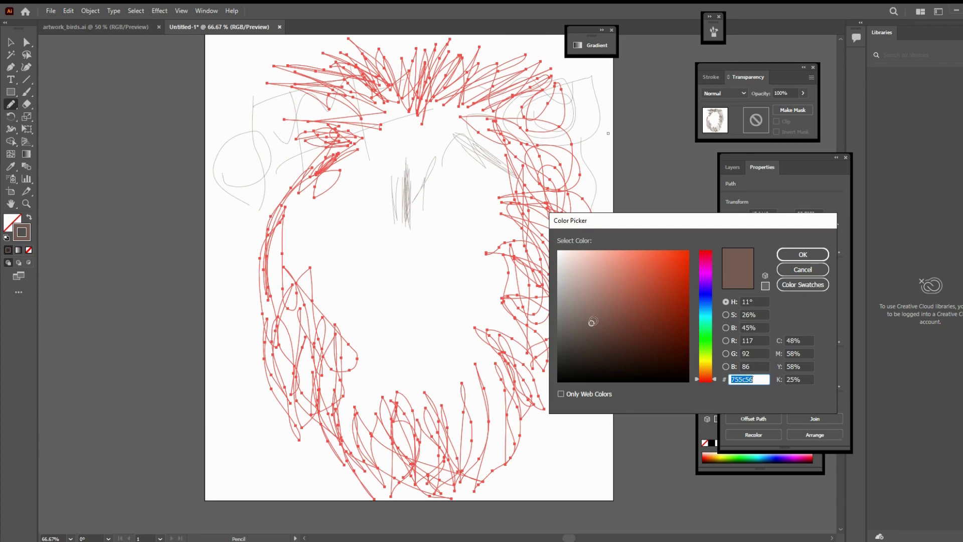
pyautogui.moveTo(592, 321); pyautogui.dragTo(590, 306)
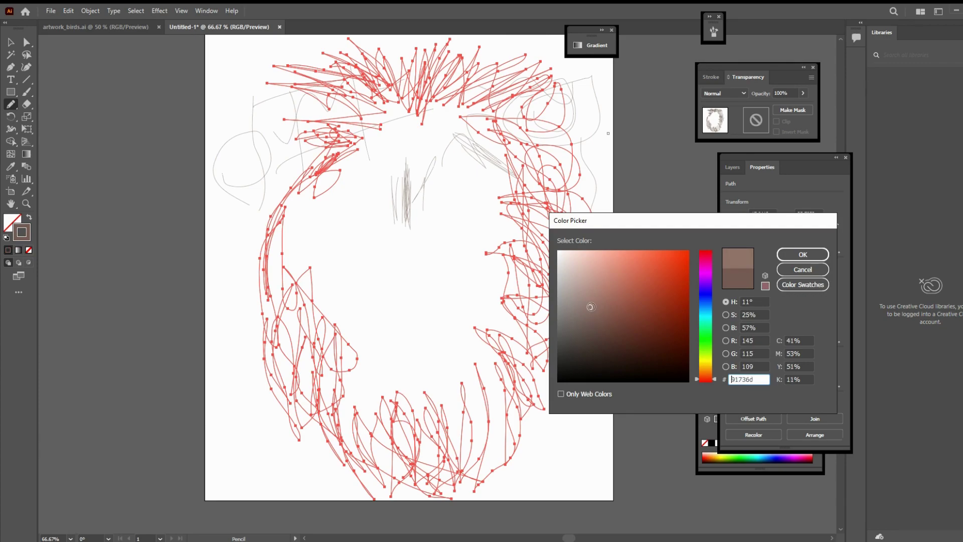
pyautogui.click(784, 253)
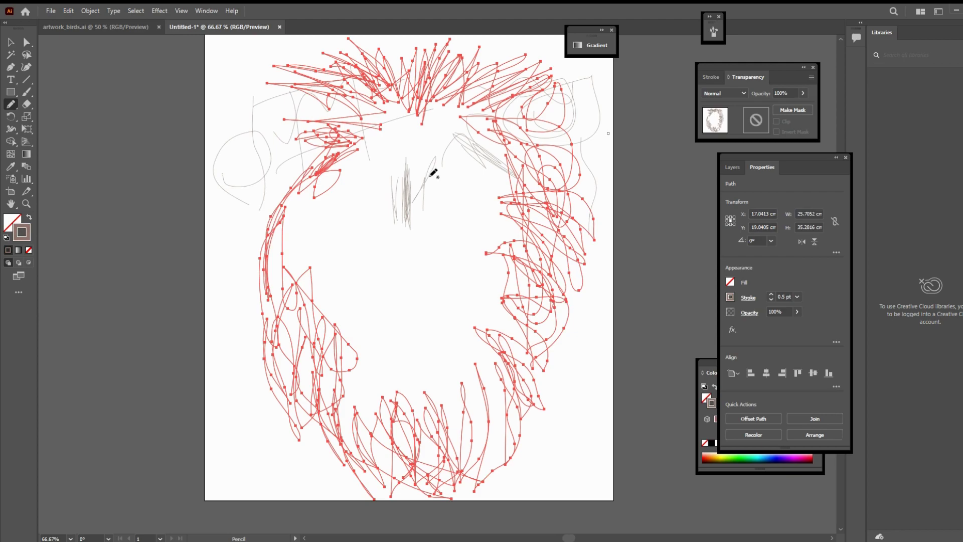
# Step: Sketch sweeping hair strokes on the upper left, extending down the left side
pyautogui.moveTo(365, 152)
pyautogui.mouseDown()
pyautogui.moveTo(251, 220)
pyautogui.moveTo(324, 146)
pyautogui.mouseUp()
pyautogui.moveTo(261, 198); pyautogui.dragTo(344, 118)
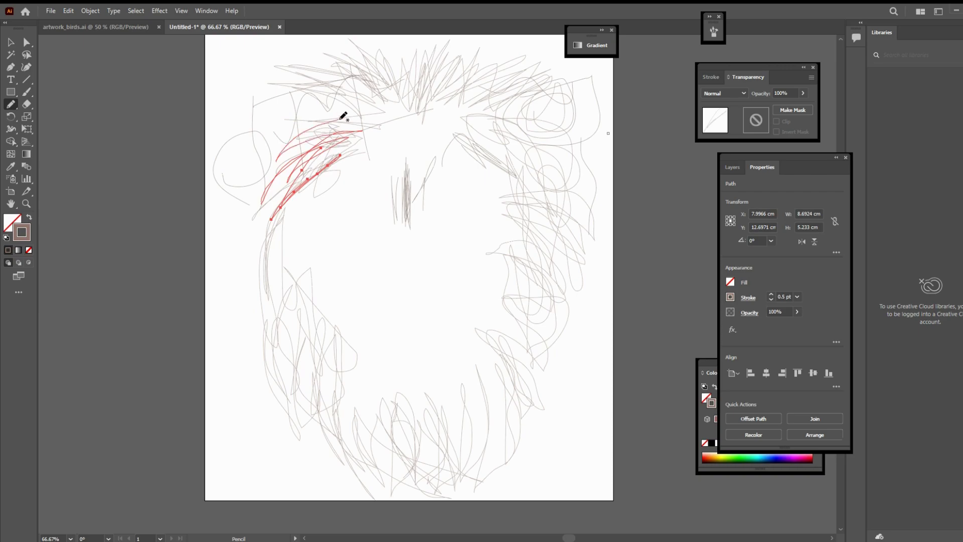
pyautogui.moveTo(288, 149); pyautogui.dragTo(348, 95)
pyautogui.moveTo(277, 128)
pyautogui.mouseDown()
pyautogui.moveTo(379, 98)
pyautogui.moveTo(271, 123)
pyautogui.mouseUp()
pyautogui.moveTo(370, 126); pyautogui.dragTo(273, 307)
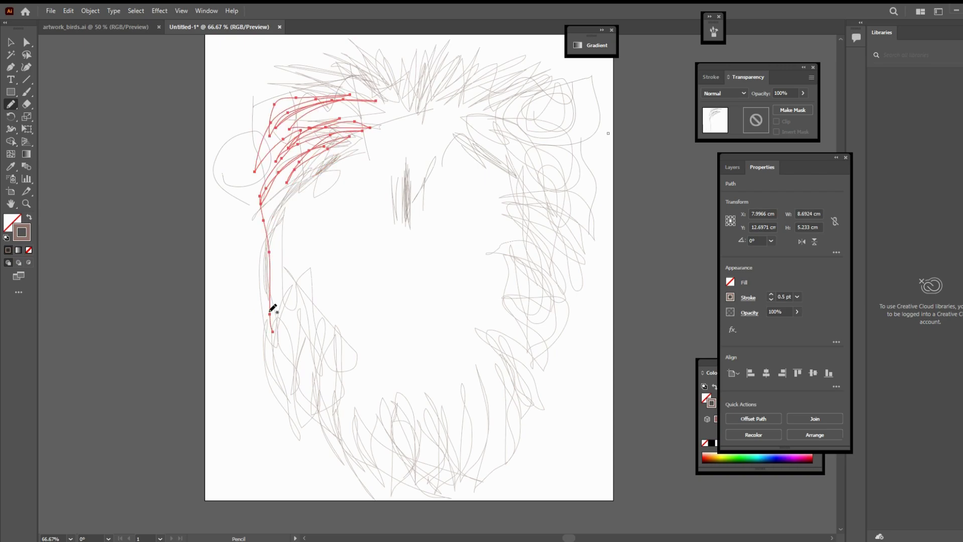
pyautogui.moveTo(254, 171); pyautogui.dragTo(262, 376)
pyautogui.moveTo(269, 251)
pyautogui.mouseDown()
pyautogui.moveTo(263, 363)
pyautogui.moveTo(322, 441)
pyautogui.moveTo(323, 376)
pyautogui.mouseUp()
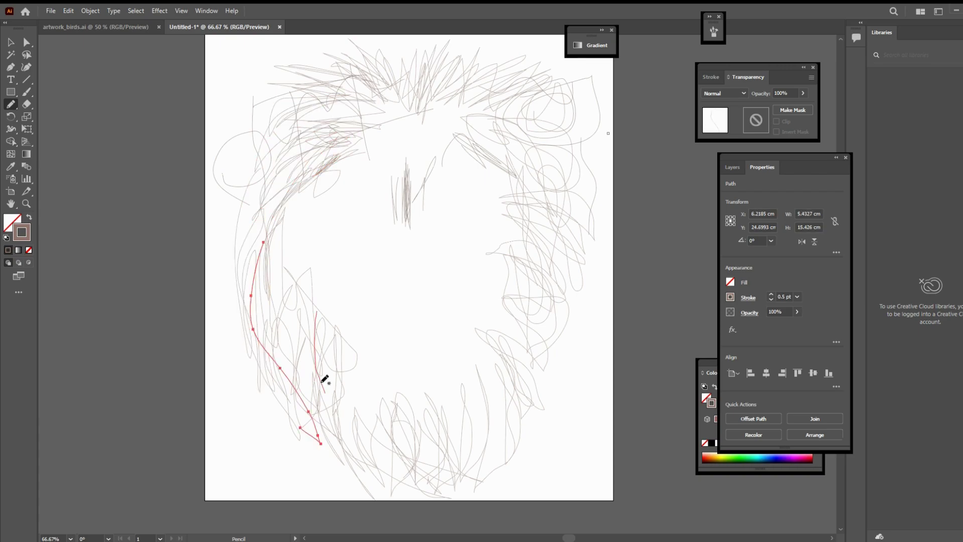
# Step: Draw beard strokes along the lower left with a zigzag across the bottom
pyautogui.moveTo(351, 310); pyautogui.dragTo(296, 423)
pyautogui.moveTo(286, 354); pyautogui.dragTo(316, 470)
pyautogui.moveTo(277, 377); pyautogui.dragTo(303, 463)
pyautogui.moveTo(272, 311); pyautogui.dragTo(258, 447)
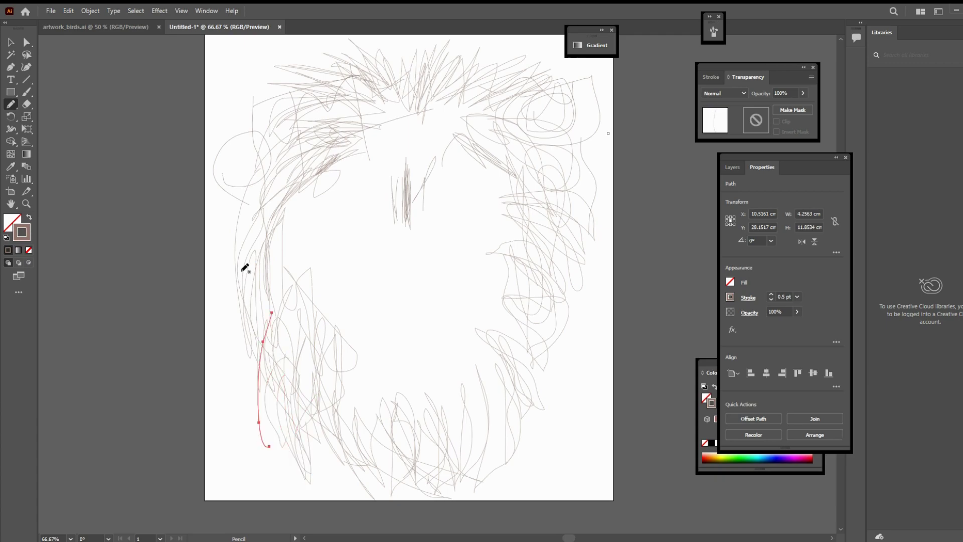
pyautogui.moveTo(245, 269); pyautogui.dragTo(260, 396)
pyautogui.moveTo(287, 303); pyautogui.dragTo(345, 468)
pyautogui.moveTo(307, 411)
pyautogui.mouseDown()
pyautogui.moveTo(467, 419)
pyautogui.moveTo(500, 401)
pyautogui.moveTo(477, 451)
pyautogui.mouseUp()
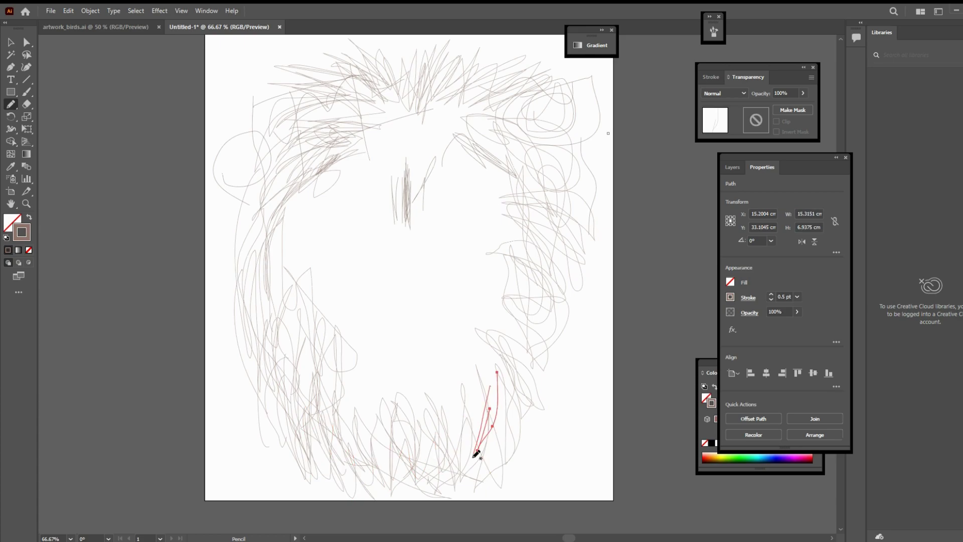
# Step: Add short zigzag strokes and a hook shape in the lower beard
pyautogui.moveTo(480, 401); pyautogui.dragTo(435, 461)
pyautogui.moveTo(413, 389)
pyautogui.mouseDown()
pyautogui.moveTo(415, 417)
pyautogui.moveTo(400, 409)
pyautogui.mouseUp()
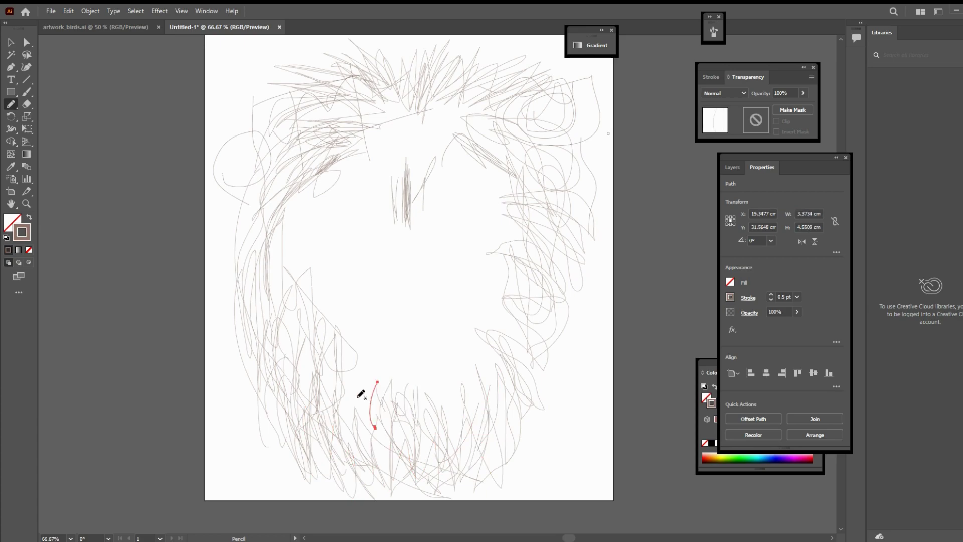
pyautogui.moveTo(396, 371)
pyautogui.mouseDown()
pyautogui.moveTo(420, 424)
pyautogui.moveTo(424, 418)
pyautogui.mouseUp()
pyautogui.moveTo(422, 388); pyautogui.dragTo(451, 418)
pyautogui.moveTo(394, 381); pyautogui.dragTo(392, 420)
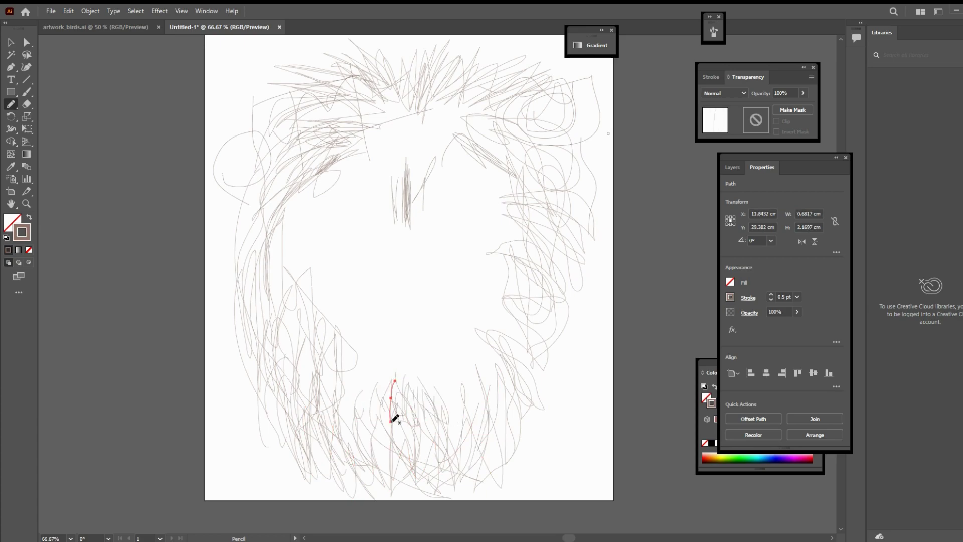
pyautogui.moveTo(447, 353)
pyautogui.mouseDown()
pyautogui.moveTo(439, 368)
pyautogui.moveTo(451, 249)
pyautogui.moveTo(466, 285)
pyautogui.mouseUp()
# Step: Draw a stroke up the right cheek, brow lines across the top, and a long stroke down-left
pyautogui.moveTo(474, 282)
pyautogui.mouseDown()
pyautogui.moveTo(494, 258)
pyautogui.moveTo(471, 150)
pyautogui.moveTo(333, 172)
pyautogui.moveTo(469, 184)
pyautogui.mouseUp()
pyautogui.moveTo(353, 175); pyautogui.dragTo(465, 141)
pyautogui.moveTo(366, 126); pyautogui.dragTo(477, 127)
pyautogui.moveTo(406, 130)
pyautogui.mouseDown()
pyautogui.moveTo(484, 185)
pyautogui.moveTo(335, 295)
pyautogui.moveTo(345, 262)
pyautogui.moveTo(350, 340)
pyautogui.moveTo(337, 234)
pyautogui.moveTo(350, 232)
pyautogui.moveTo(350, 222)
pyautogui.moveTo(316, 204)
pyautogui.moveTo(359, 236)
pyautogui.moveTo(346, 199)
pyautogui.moveTo(329, 205)
pyautogui.moveTo(356, 207)
pyautogui.moveTo(308, 211)
pyautogui.moveTo(354, 216)
pyautogui.moveTo(332, 202)
pyautogui.moveTo(318, 211)
pyautogui.moveTo(378, 211)
pyautogui.moveTo(379, 183)
pyautogui.moveTo(402, 256)
pyautogui.moveTo(402, 337)
pyautogui.moveTo(383, 273)
pyautogui.moveTo(402, 264)
pyautogui.moveTo(396, 288)
pyautogui.moveTo(434, 280)
pyautogui.moveTo(420, 256)
pyautogui.moveTo(390, 254)
pyautogui.moveTo(405, 237)
pyautogui.moveTo(423, 254)
pyautogui.moveTo(372, 273)
pyautogui.moveTo(404, 323)
pyautogui.moveTo(429, 291)
pyautogui.moveTo(372, 301)
pyautogui.moveTo(409, 312)
pyautogui.moveTo(432, 290)
pyautogui.moveTo(387, 287)
pyautogui.moveTo(372, 299)
pyautogui.moveTo(404, 333)
pyautogui.moveTo(361, 378)
pyautogui.mouseUp()
# Step: Draw a long stroke from the nose area and trace the outer mane contour around the face
pyautogui.moveTo(402, 353)
pyautogui.mouseDown()
pyautogui.moveTo(441, 369)
pyautogui.moveTo(389, 361)
pyautogui.moveTo(366, 383)
pyautogui.moveTo(397, 350)
pyautogui.moveTo(412, 392)
pyautogui.moveTo(439, 359)
pyautogui.moveTo(401, 338)
pyautogui.moveTo(471, 331)
pyautogui.moveTo(496, 297)
pyautogui.moveTo(440, 192)
pyautogui.moveTo(443, 247)
pyautogui.moveTo(482, 210)
pyautogui.moveTo(450, 215)
pyautogui.moveTo(456, 208)
pyautogui.moveTo(494, 208)
pyautogui.moveTo(458, 230)
pyautogui.moveTo(469, 228)
pyautogui.moveTo(479, 251)
pyautogui.moveTo(456, 262)
pyautogui.moveTo(450, 284)
pyautogui.moveTo(453, 266)
pyautogui.moveTo(323, 258)
pyautogui.moveTo(406, 224)
pyautogui.moveTo(369, 144)
pyautogui.moveTo(365, 97)
pyautogui.moveTo(560, 149)
pyautogui.moveTo(522, 269)
pyautogui.moveTo(522, 258)
pyautogui.moveTo(468, 387)
pyautogui.moveTo(309, 338)
pyautogui.moveTo(301, 282)
pyautogui.moveTo(371, 336)
pyautogui.moveTo(548, 200)
pyautogui.moveTo(425, 133)
pyautogui.moveTo(427, 100)
pyautogui.moveTo(444, 74)
pyautogui.moveTo(417, 213)
pyautogui.moveTo(369, 248)
pyautogui.moveTo(333, 211)
pyautogui.moveTo(442, 204)
pyautogui.moveTo(468, 210)
pyautogui.moveTo(456, 207)
pyautogui.moveTo(456, 217)
pyautogui.moveTo(477, 216)
pyautogui.moveTo(451, 215)
pyautogui.moveTo(492, 207)
pyautogui.moveTo(563, 101)
pyautogui.moveTo(481, 74)
pyautogui.moveTo(349, 72)
pyautogui.mouseUp()
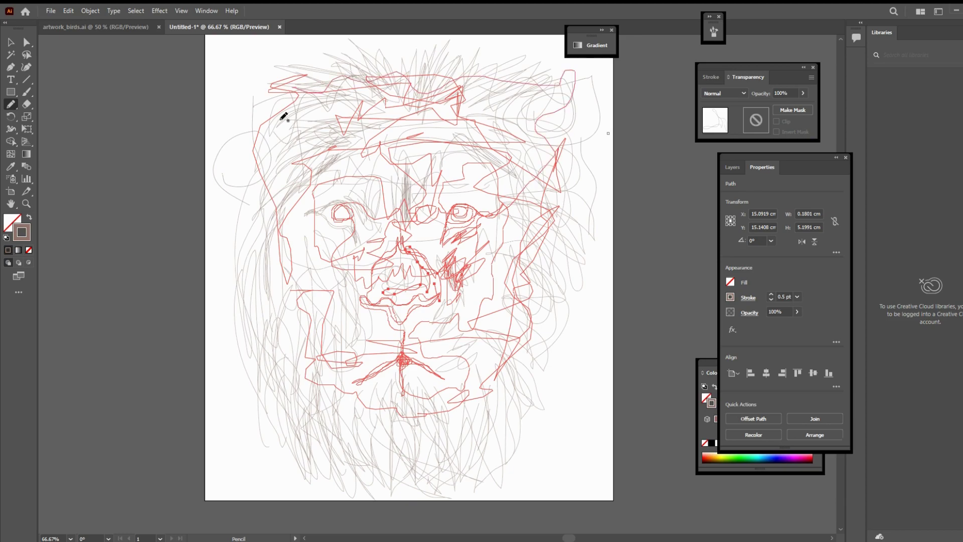
pyautogui.moveTo(284, 117)
pyautogui.mouseDown()
pyautogui.moveTo(279, 340)
pyautogui.moveTo(542, 369)
pyautogui.moveTo(598, 404)
pyautogui.moveTo(579, 462)
pyautogui.moveTo(337, 452)
pyautogui.moveTo(236, 415)
pyautogui.moveTo(468, 441)
pyautogui.moveTo(574, 429)
pyautogui.moveTo(591, 461)
pyautogui.moveTo(538, 484)
pyautogui.moveTo(593, 140)
pyautogui.moveTo(583, 51)
pyautogui.moveTo(378, 59)
pyautogui.moveTo(307, 43)
pyautogui.moveTo(230, 68)
pyautogui.moveTo(298, 55)
pyautogui.moveTo(249, 181)
pyautogui.moveTo(234, 284)
pyautogui.moveTo(241, 417)
pyautogui.mouseUp()
# Step: Deselect all paths and set the pencil stroke colour to black
pyautogui.hotkey('ctrl', 'a')
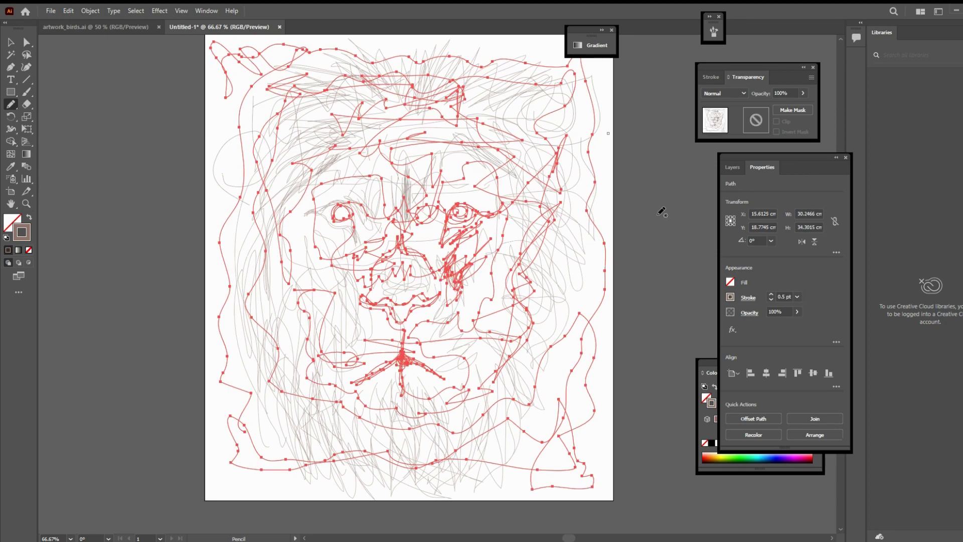
pyautogui.press('v')
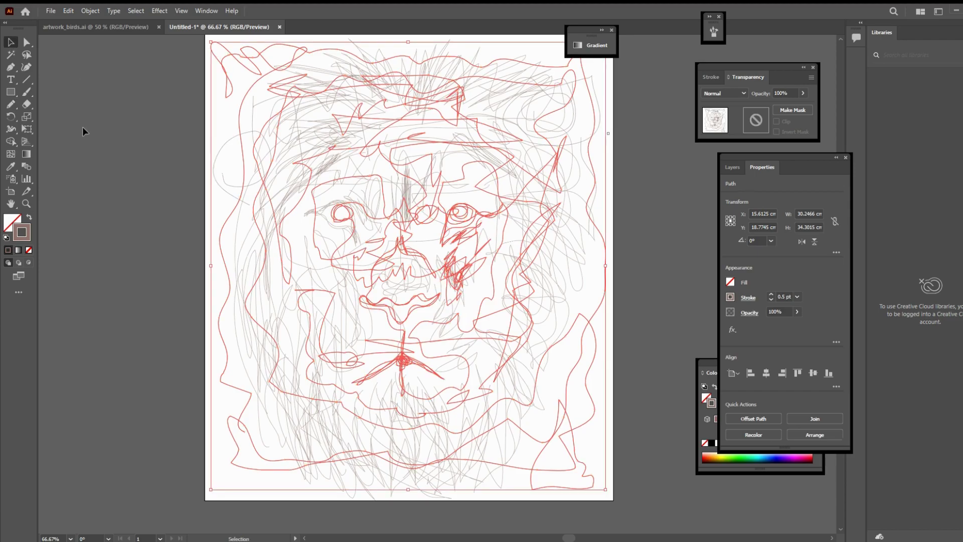
pyautogui.click(96, 116)
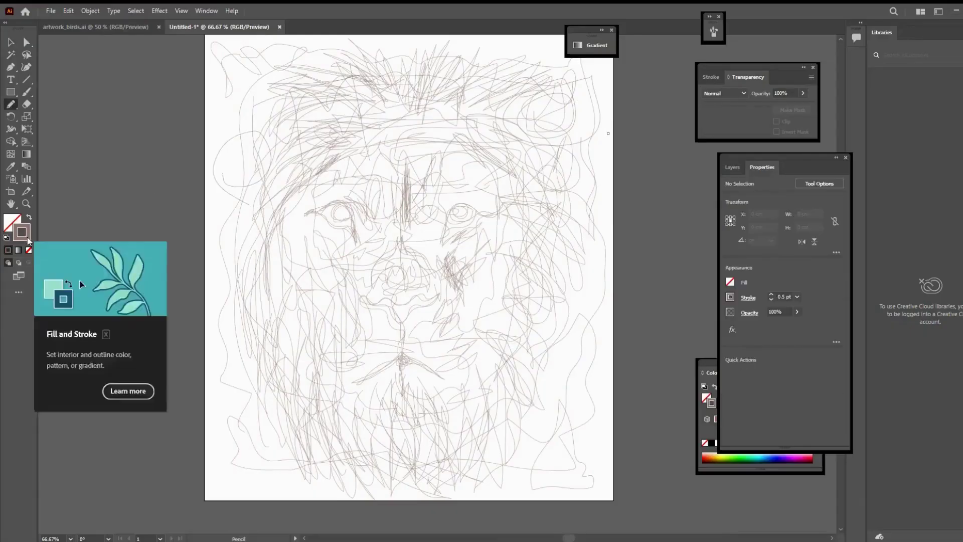
pyautogui.doubleClick(10, 104)
# Step: Circle both eyes in black, shade around them, and start the nose bridge stroke
pyautogui.click(346, 322)
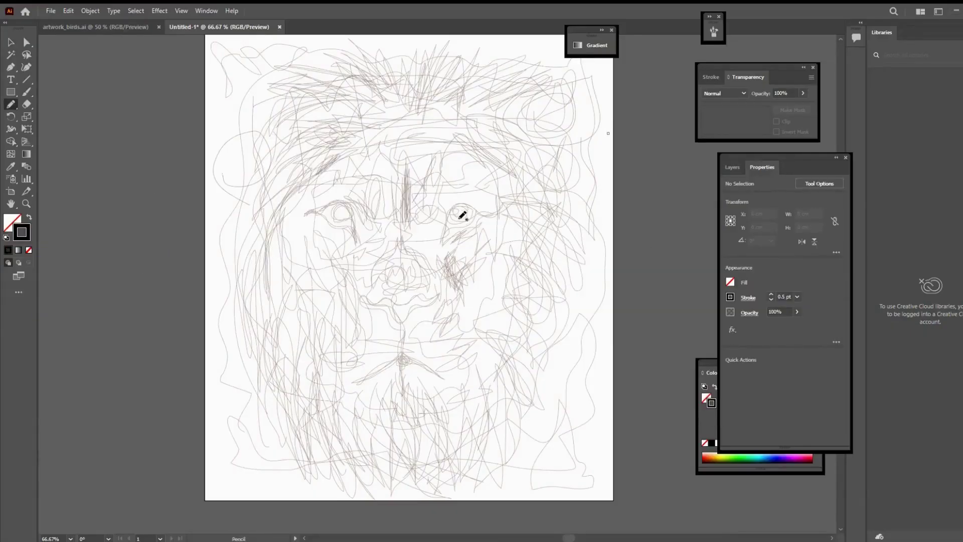
pyautogui.moveTo(458, 211); pyautogui.dragTo(472, 205)
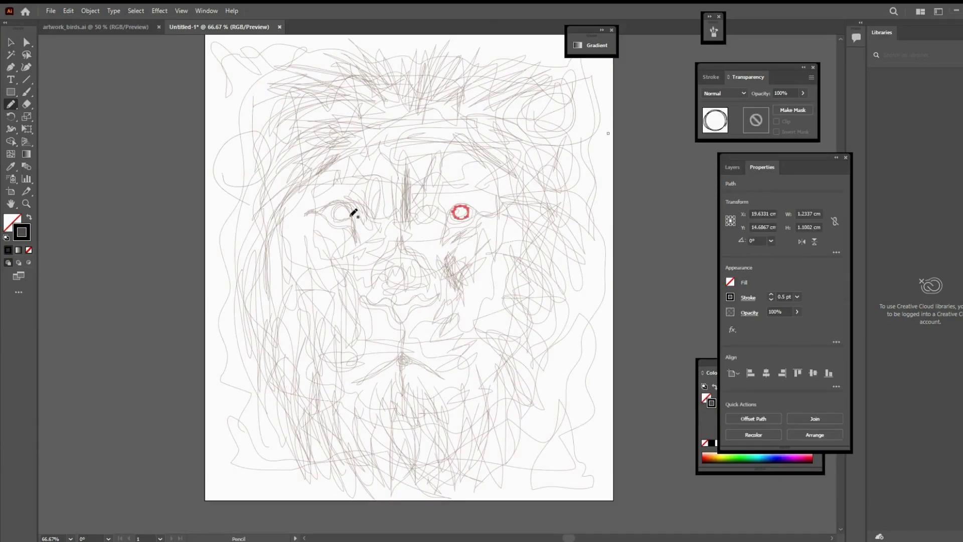
pyautogui.moveTo(346, 203); pyautogui.dragTo(351, 207)
pyautogui.moveTo(491, 214)
pyautogui.mouseDown()
pyautogui.moveTo(452, 225)
pyautogui.moveTo(457, 209)
pyautogui.moveTo(490, 209)
pyautogui.moveTo(463, 201)
pyautogui.moveTo(448, 221)
pyautogui.moveTo(482, 215)
pyautogui.mouseUp()
pyautogui.moveTo(355, 211); pyautogui.dragTo(362, 245)
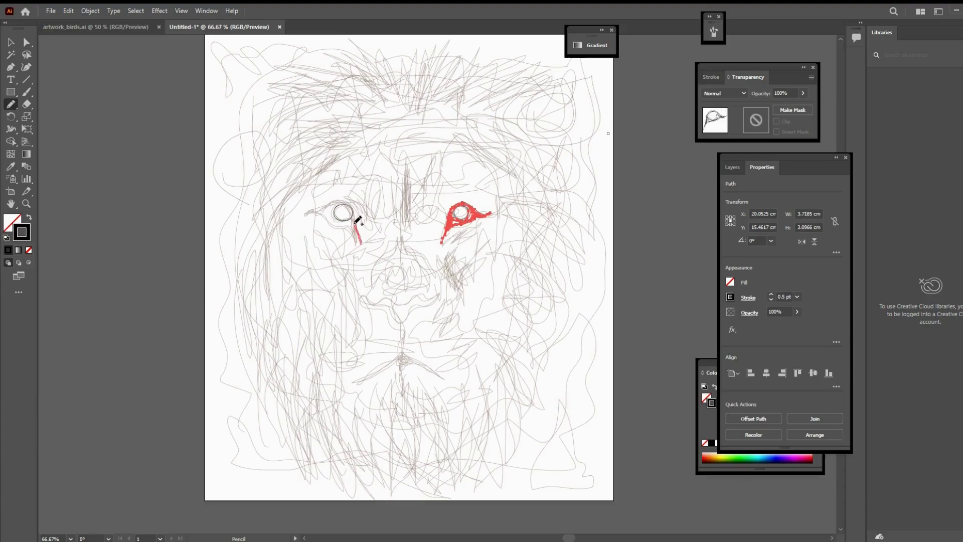
pyautogui.moveTo(329, 207)
pyautogui.mouseDown()
pyautogui.moveTo(350, 203)
pyautogui.moveTo(306, 213)
pyautogui.moveTo(351, 223)
pyautogui.moveTo(328, 221)
pyautogui.moveTo(361, 236)
pyautogui.moveTo(334, 208)
pyautogui.moveTo(326, 214)
pyautogui.moveTo(355, 217)
pyautogui.moveTo(326, 205)
pyautogui.moveTo(335, 224)
pyautogui.moveTo(360, 230)
pyautogui.moveTo(361, 244)
pyautogui.mouseUp()
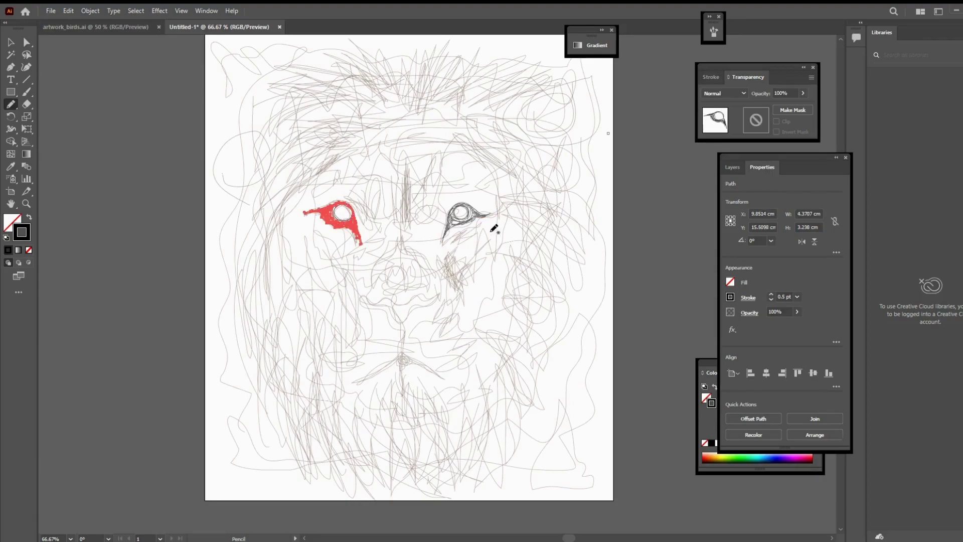
pyautogui.moveTo(404, 166)
pyautogui.mouseDown()
pyautogui.moveTo(407, 208)
pyautogui.moveTo(408, 146)
pyautogui.mouseUp()
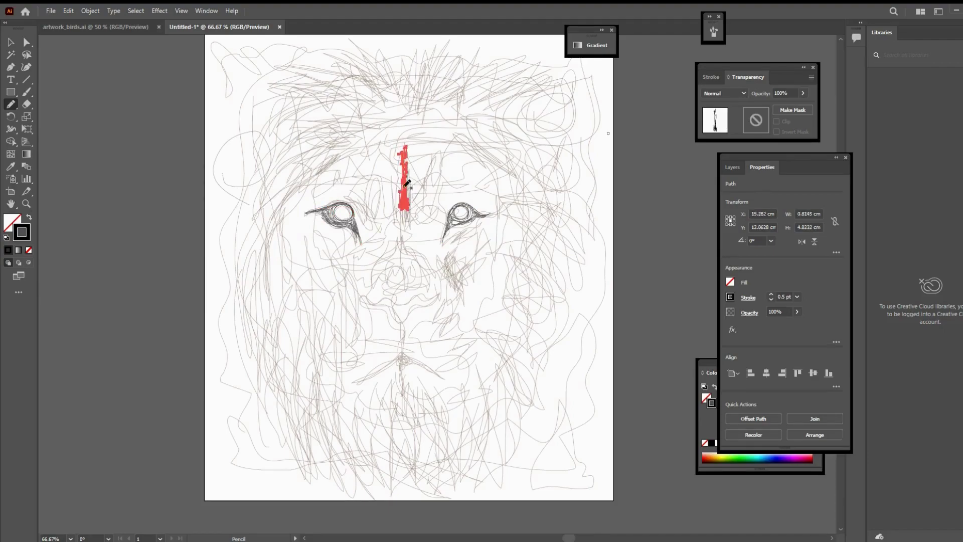
# Step: Strengthen the nose bridge and sketch the dense downturned mouth line below the muzzle
pyautogui.moveTo(407, 183); pyautogui.dragTo(404, 203)
pyautogui.moveTo(404, 168); pyautogui.dragTo(404, 203)
pyautogui.moveTo(402, 243)
pyautogui.mouseDown()
pyautogui.moveTo(420, 254)
pyautogui.moveTo(406, 245)
pyautogui.moveTo(386, 257)
pyautogui.moveTo(404, 241)
pyautogui.moveTo(398, 251)
pyautogui.mouseUp()
pyautogui.moveTo(441, 296); pyautogui.dragTo(402, 324)
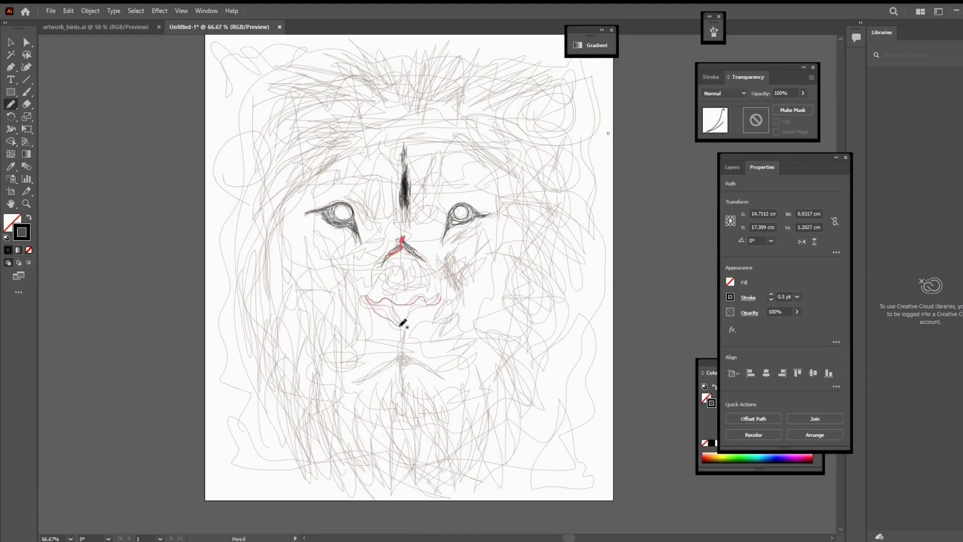
pyautogui.moveTo(440, 296)
pyautogui.mouseDown()
pyautogui.moveTo(400, 316)
pyautogui.moveTo(369, 301)
pyautogui.moveTo(441, 296)
pyautogui.moveTo(407, 321)
pyautogui.moveTo(401, 351)
pyautogui.moveTo(387, 362)
pyautogui.moveTo(442, 376)
pyautogui.moveTo(354, 383)
pyautogui.mouseUp()
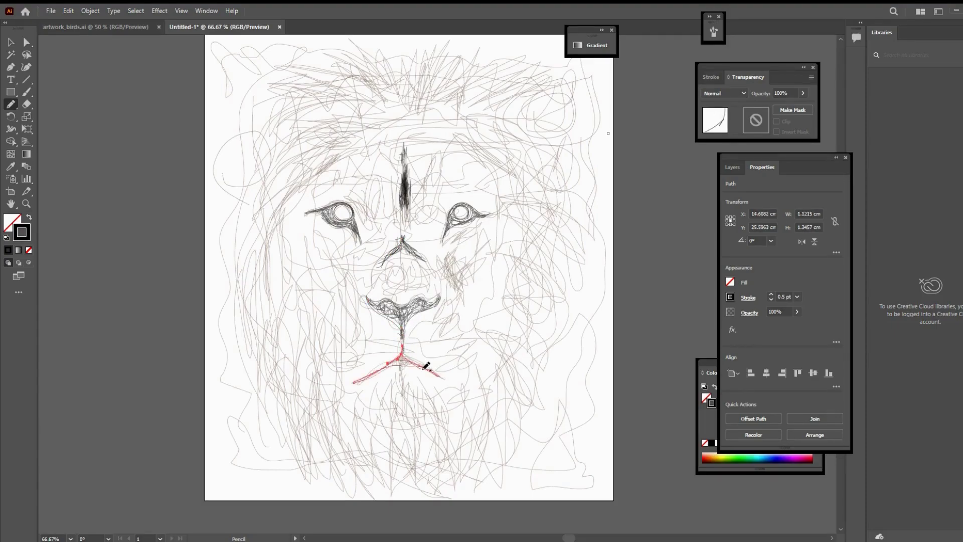
pyautogui.moveTo(401, 360)
pyautogui.mouseDown()
pyautogui.moveTo(442, 376)
pyautogui.moveTo(362, 381)
pyautogui.mouseUp()
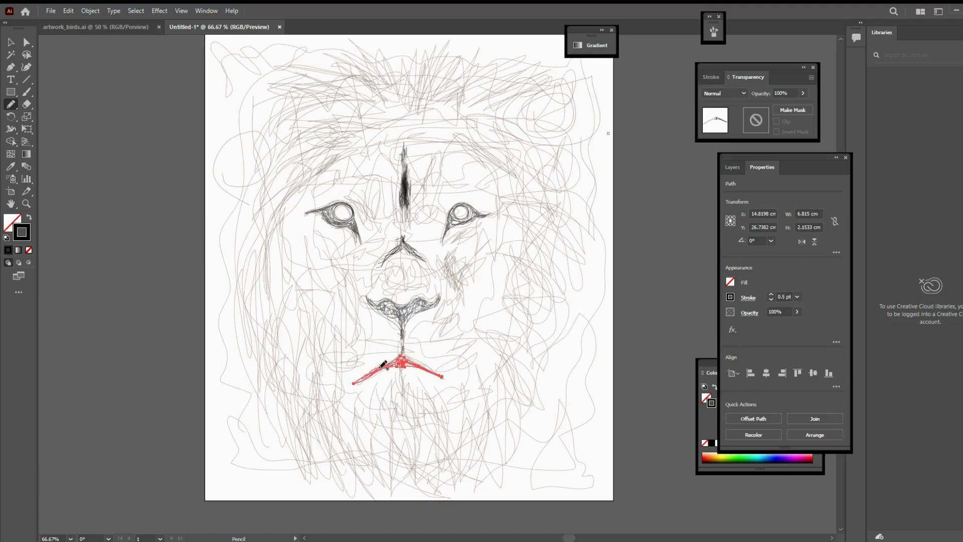
pyautogui.moveTo(401, 351); pyautogui.dragTo(447, 378)
pyautogui.moveTo(380, 366); pyautogui.dragTo(355, 382)
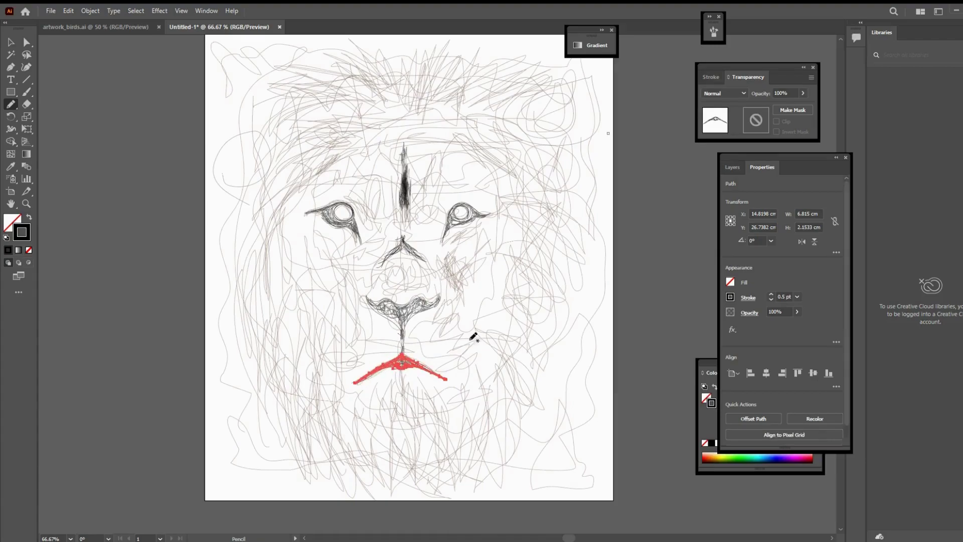
# Step: Scribble shading on the muzzle and nose, plus strokes on the forehead, cheeks and eyes
pyautogui.moveTo(416, 301)
pyautogui.mouseDown()
pyautogui.moveTo(441, 296)
pyautogui.moveTo(405, 337)
pyautogui.moveTo(407, 308)
pyautogui.moveTo(369, 300)
pyautogui.moveTo(405, 326)
pyautogui.moveTo(399, 318)
pyautogui.moveTo(421, 310)
pyautogui.mouseUp()
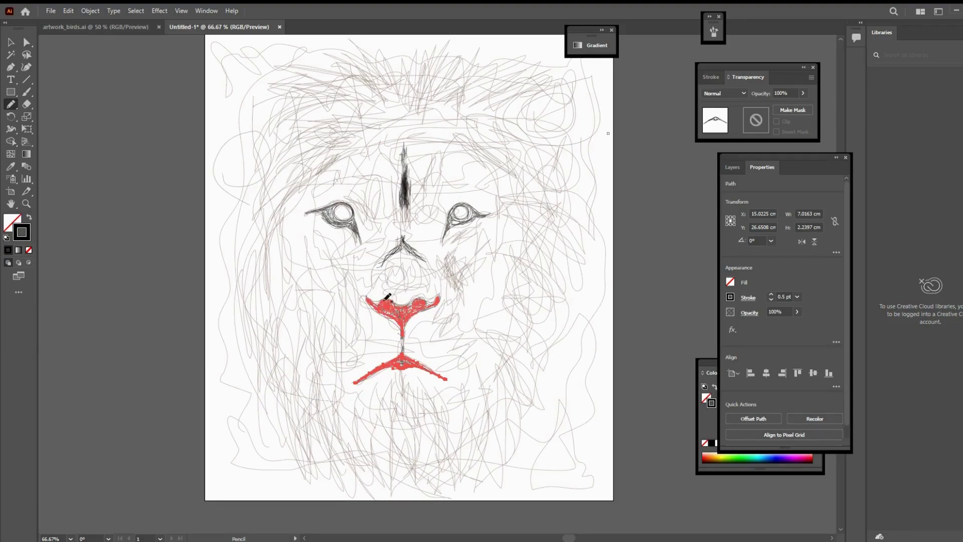
pyautogui.moveTo(425, 297)
pyautogui.mouseDown()
pyautogui.moveTo(424, 275)
pyautogui.moveTo(406, 260)
pyautogui.mouseUp()
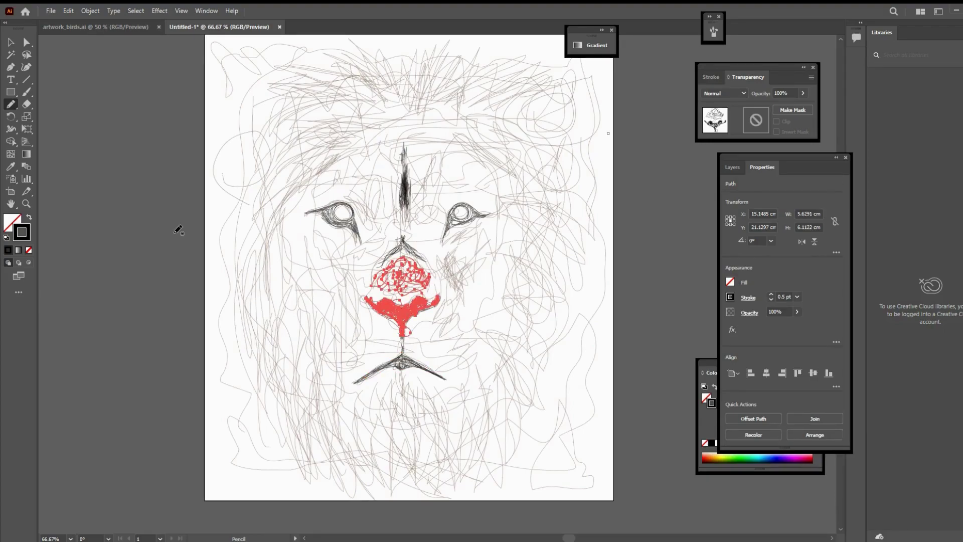
pyautogui.moveTo(424, 147); pyautogui.dragTo(483, 190)
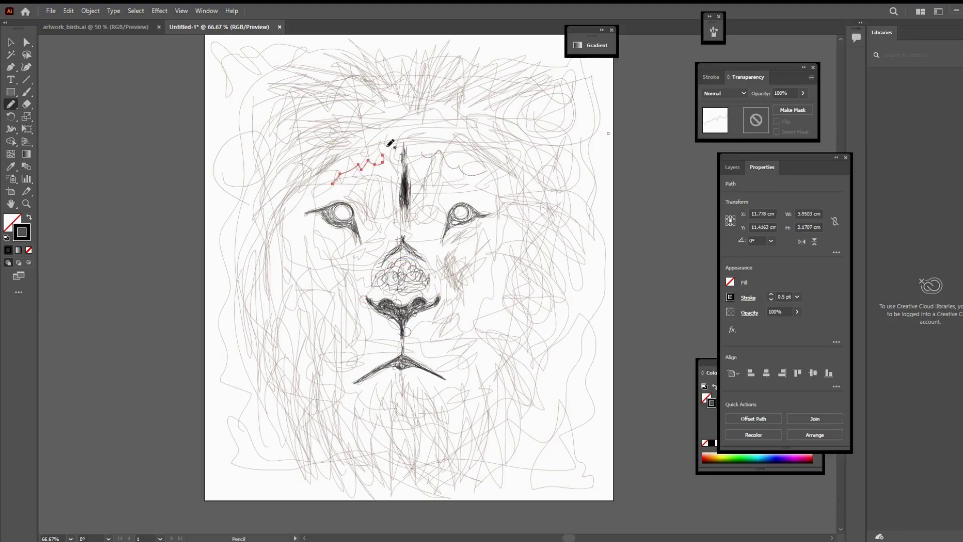
pyautogui.moveTo(311, 215)
pyautogui.mouseDown()
pyautogui.moveTo(333, 273)
pyautogui.moveTo(324, 266)
pyautogui.mouseUp()
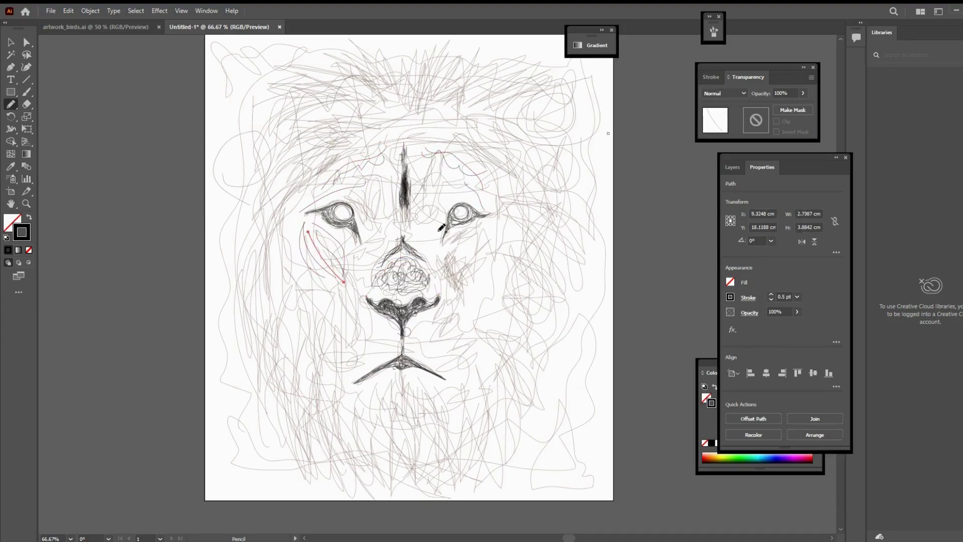
pyautogui.moveTo(430, 237)
pyautogui.mouseDown()
pyautogui.moveTo(458, 287)
pyautogui.moveTo(450, 289)
pyautogui.mouseUp()
pyautogui.moveTo(464, 214); pyautogui.dragTo(460, 212)
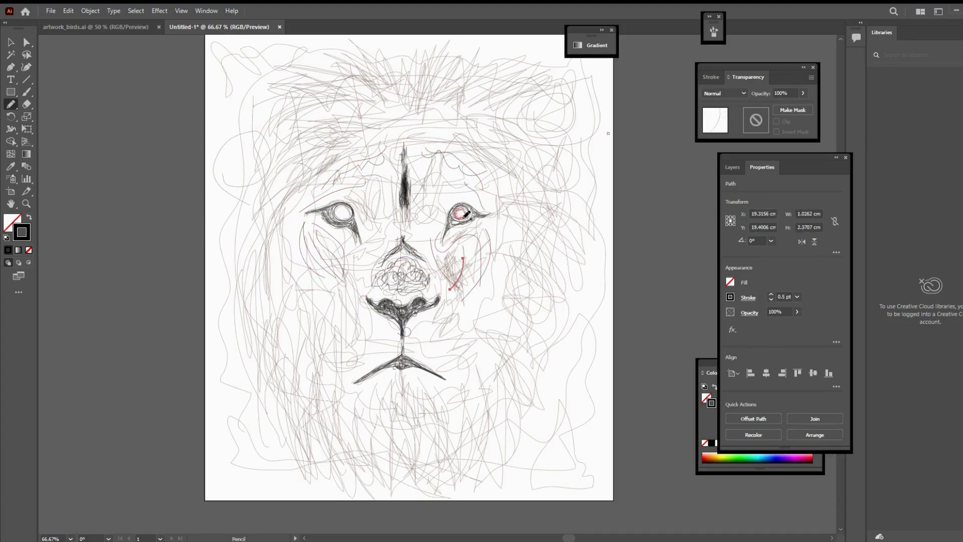
pyautogui.moveTo(342, 212); pyautogui.dragTo(357, 208)
# Step: Deselect, then circle the left pupil and trace the lower rim of the right eye
pyautogui.press('v')
pyautogui.click(107, 110)
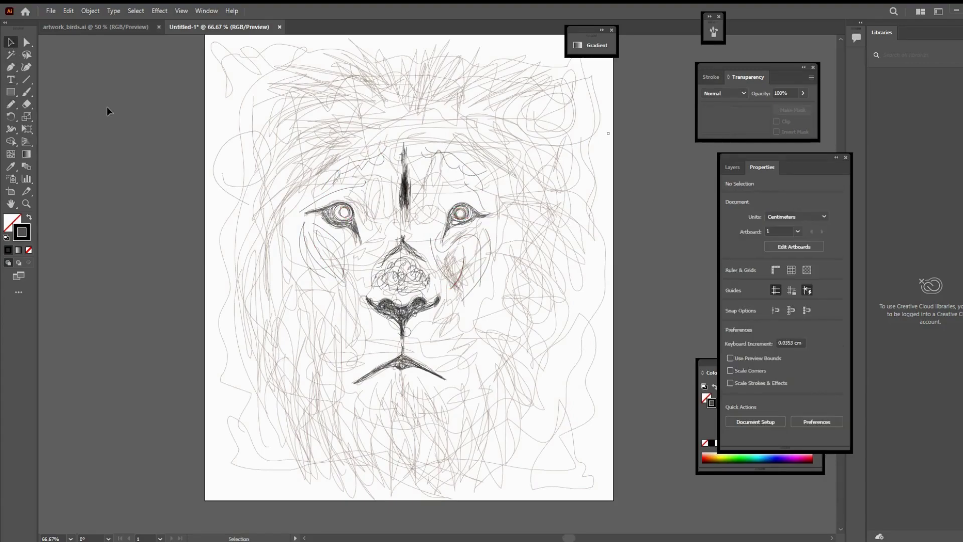
pyautogui.press('n')
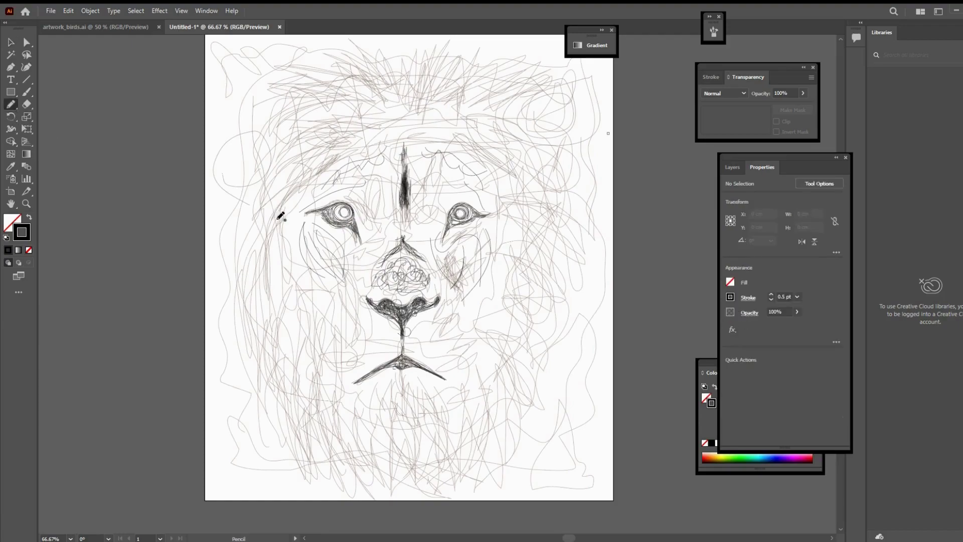
pyautogui.moveTo(344, 203); pyautogui.dragTo(360, 243)
pyautogui.moveTo(449, 226); pyautogui.dragTo(449, 224)
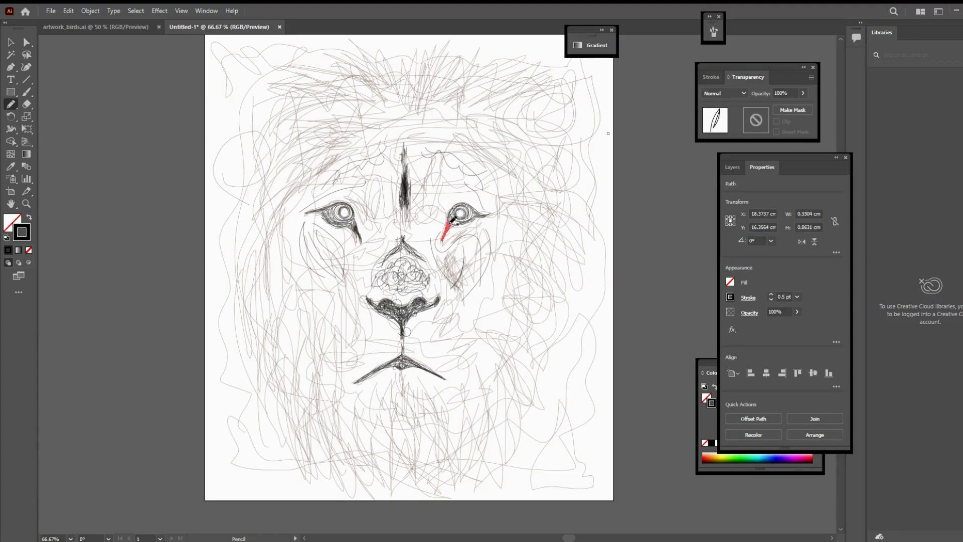
pyautogui.moveTo(477, 216)
pyautogui.mouseDown()
pyautogui.moveTo(454, 223)
pyautogui.moveTo(459, 211)
pyautogui.moveTo(458, 224)
pyautogui.mouseUp()
# Step: Line the left eye's upper lid toward the nose bridge, finish the right eye, and deselect
pyautogui.moveTo(353, 215)
pyautogui.mouseDown()
pyautogui.moveTo(321, 207)
pyautogui.moveTo(329, 218)
pyautogui.mouseUp()
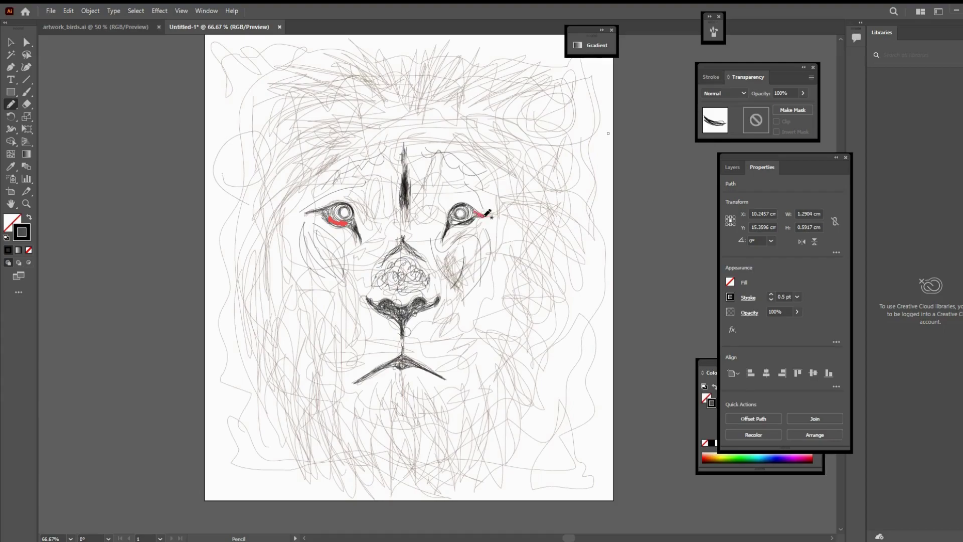
pyautogui.moveTo(487, 213); pyautogui.dragTo(489, 215)
pyautogui.moveTo(305, 211); pyautogui.dragTo(331, 205)
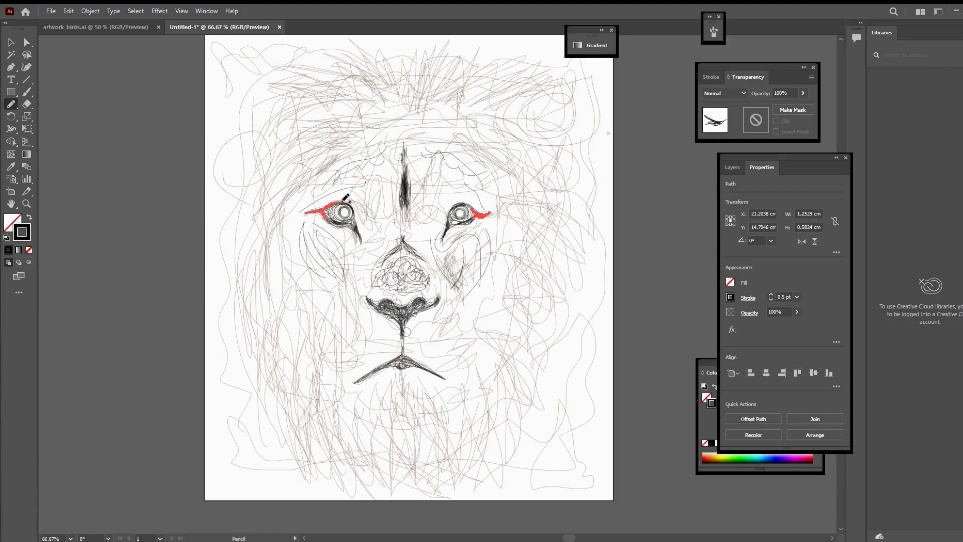
pyautogui.moveTo(325, 212); pyautogui.dragTo(403, 190)
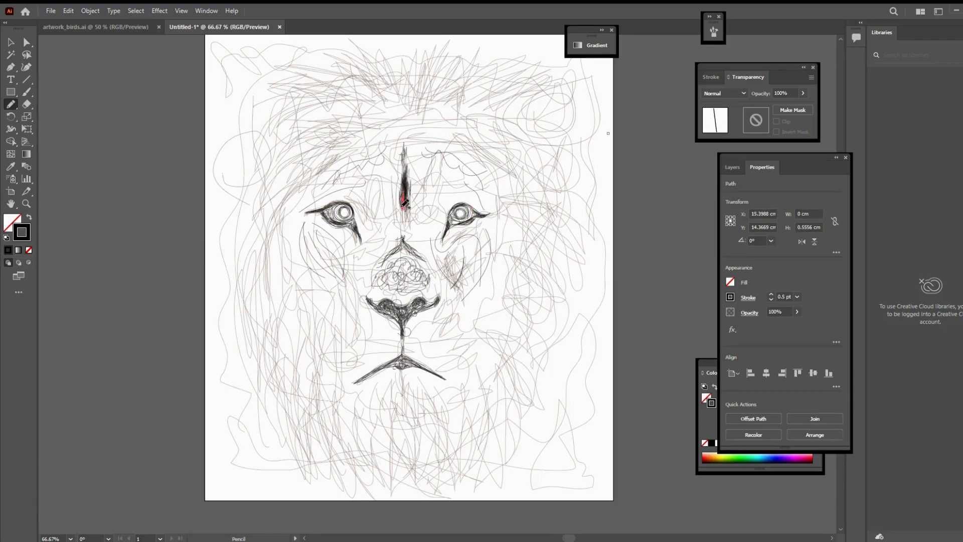
pyautogui.press('v')
pyautogui.click(630, 369)
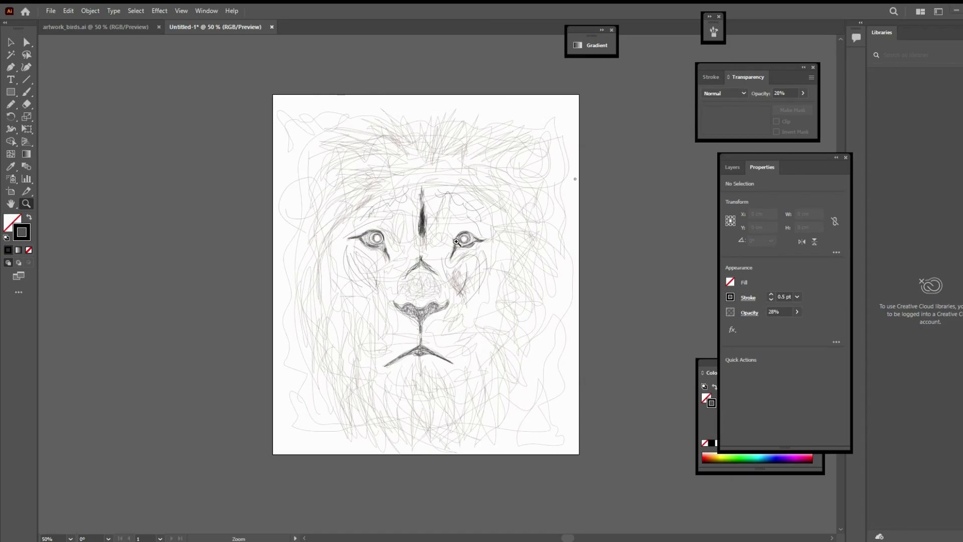
# Step: Zoom in on the eyes and draw an arc over the right eye with a short stroke beneath
pyautogui.click(457, 242)
pyautogui.press('n')
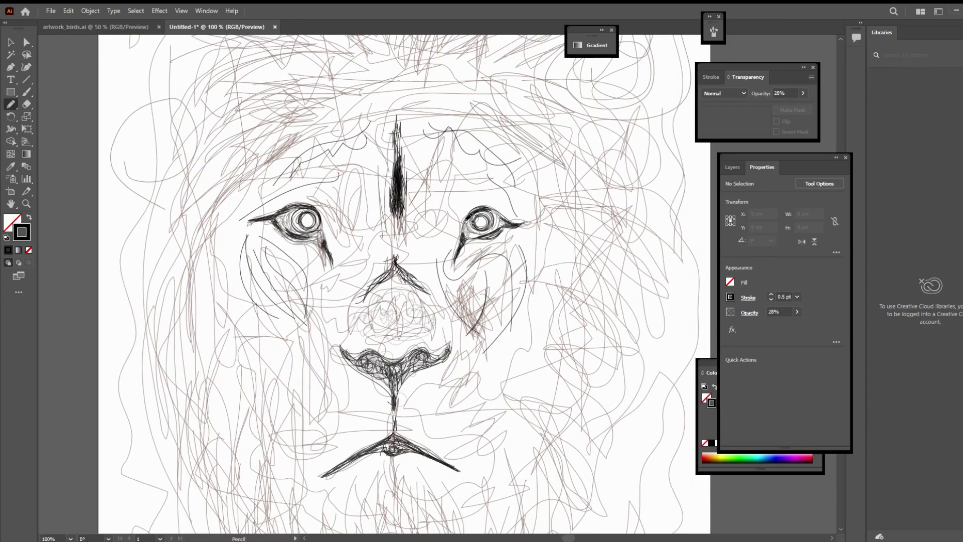
pyautogui.moveTo(464, 219); pyautogui.dragTo(500, 206)
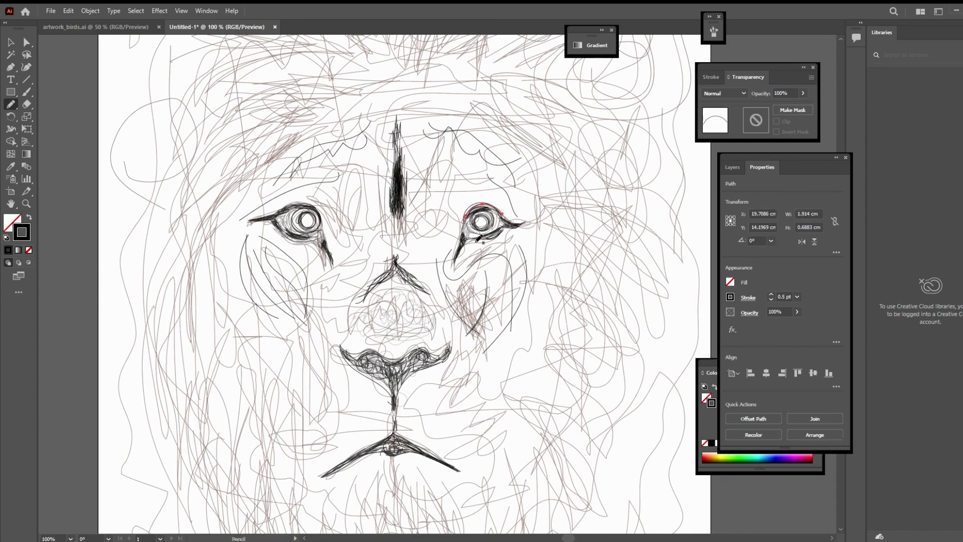
pyautogui.moveTo(472, 241)
pyautogui.mouseDown()
pyautogui.moveTo(498, 235)
pyautogui.moveTo(462, 235)
pyautogui.mouseUp()
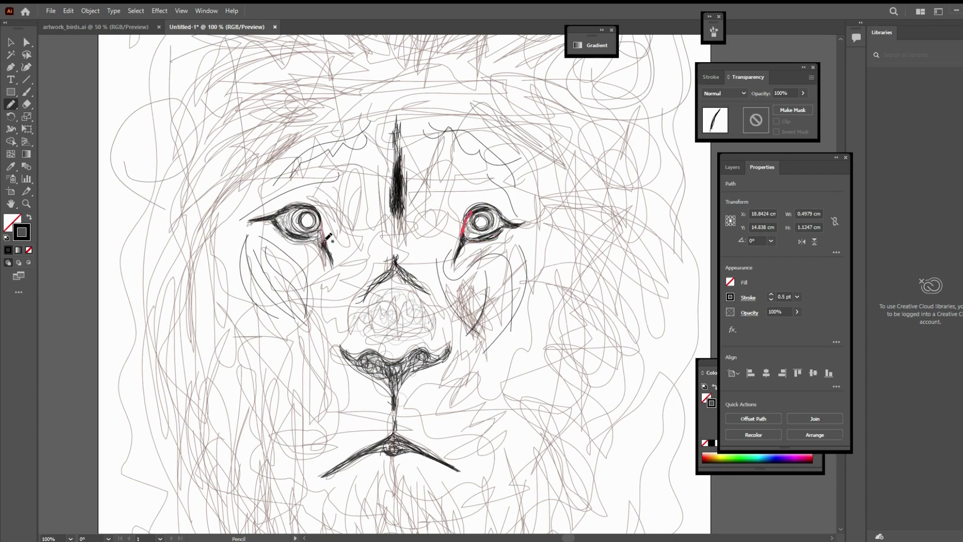
# Step: Touch up the left eye's corner, shading and top, plus another stroke under the right eye
pyautogui.moveTo(326, 239)
pyautogui.mouseDown()
pyautogui.moveTo(322, 230)
pyautogui.moveTo(324, 238)
pyautogui.mouseUp()
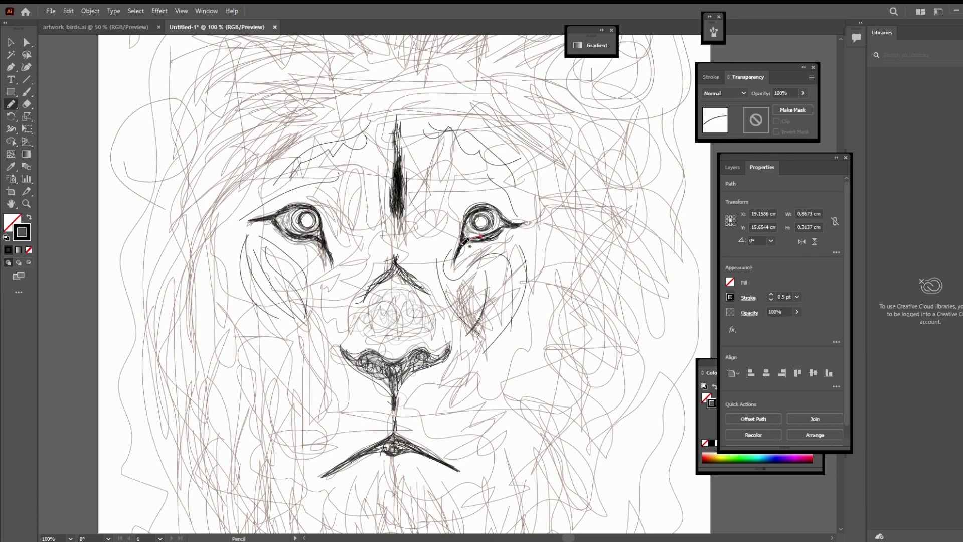
pyautogui.moveTo(462, 244)
pyautogui.mouseDown()
pyautogui.moveTo(503, 237)
pyautogui.moveTo(472, 233)
pyautogui.mouseUp()
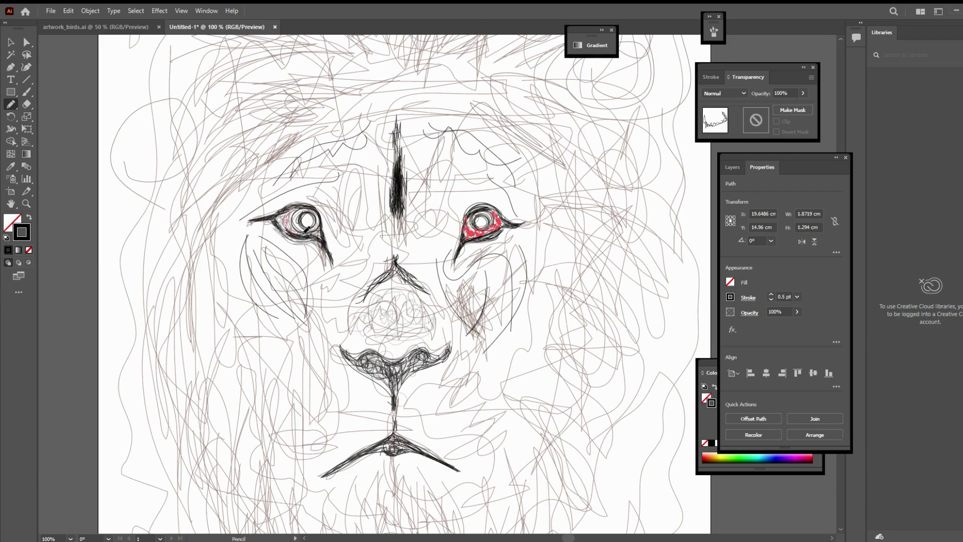
pyautogui.moveTo(307, 228); pyautogui.dragTo(296, 226)
pyautogui.click(324, 220)
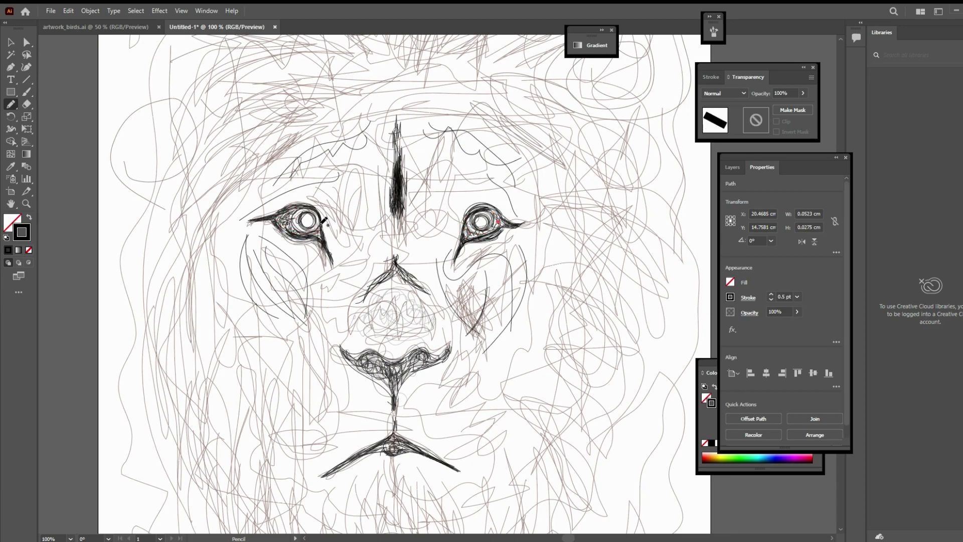
pyautogui.moveTo(296, 206); pyautogui.dragTo(306, 204)
pyautogui.scroll(-1, 522, 276)
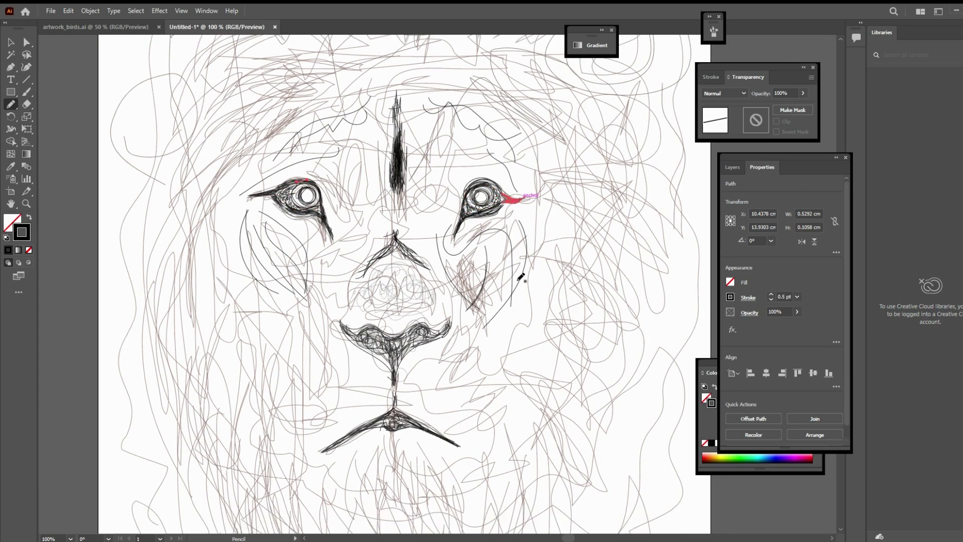
# Step: Add black pencil strokes along both sides of the nose and the upper lip
pyautogui.moveTo(394, 233); pyautogui.dragTo(424, 266)
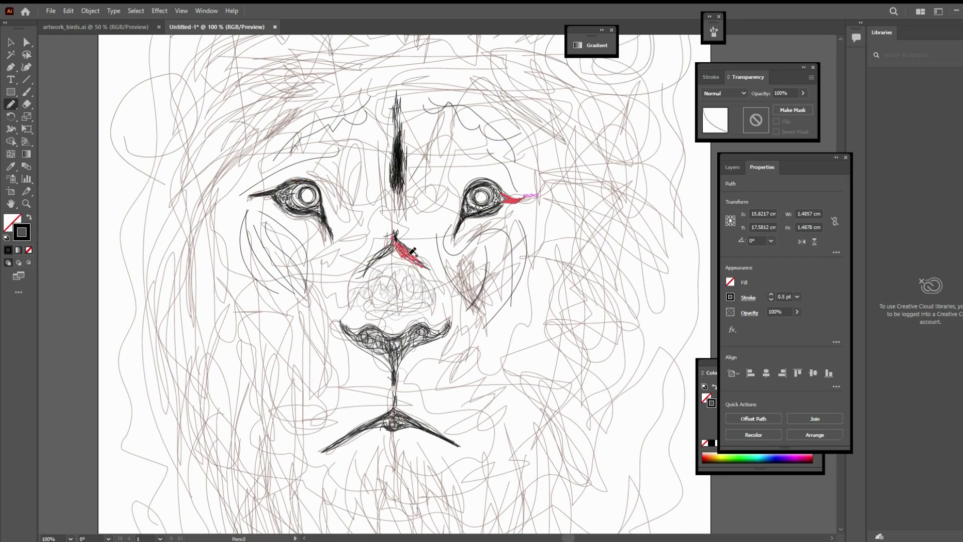
pyautogui.moveTo(392, 236); pyautogui.dragTo(369, 266)
pyautogui.moveTo(412, 342); pyautogui.dragTo(431, 335)
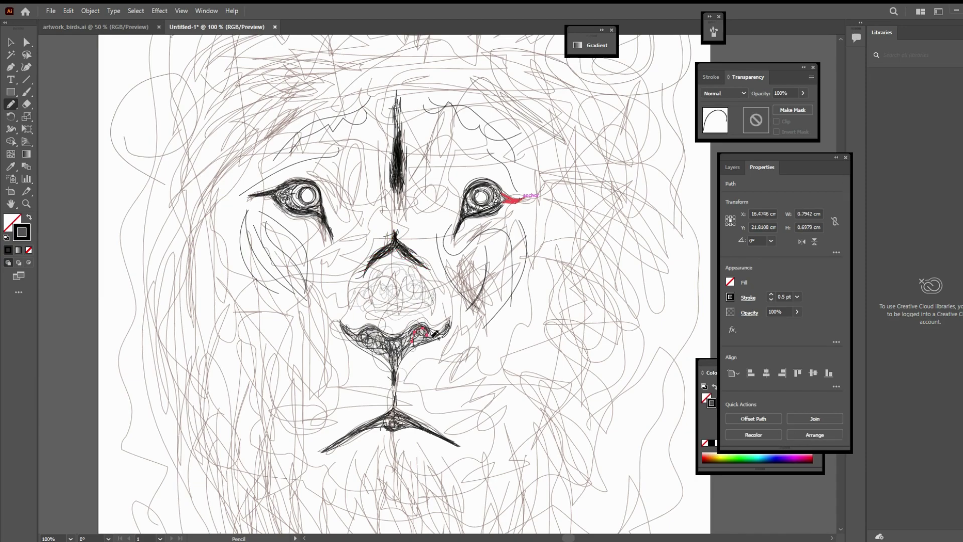
pyautogui.moveTo(427, 262); pyautogui.dragTo(448, 292)
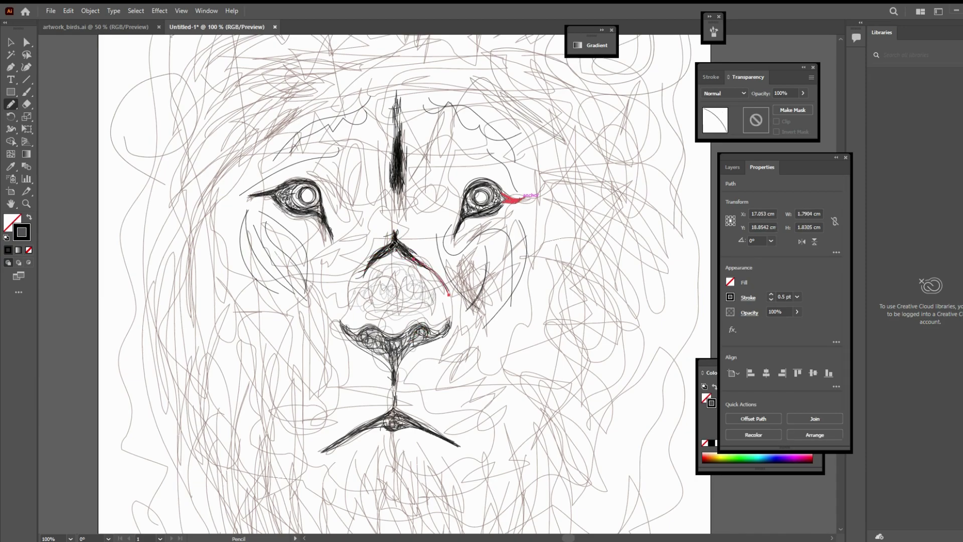
pyautogui.moveTo(368, 264); pyautogui.dragTo(350, 286)
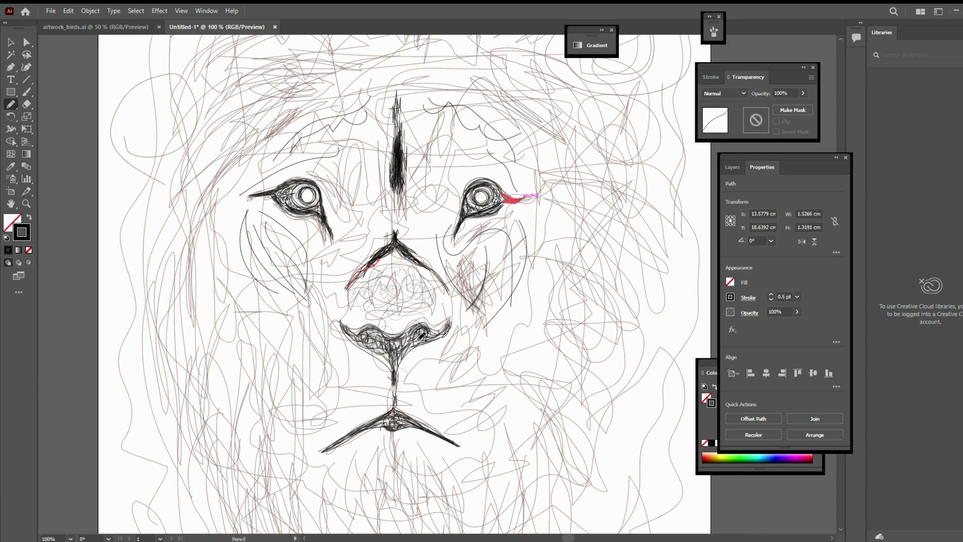
pyautogui.moveTo(426, 332)
pyautogui.mouseDown()
pyautogui.moveTo(416, 329)
pyautogui.moveTo(384, 353)
pyautogui.moveTo(347, 323)
pyautogui.moveTo(394, 336)
pyautogui.moveTo(447, 332)
pyautogui.mouseUp()
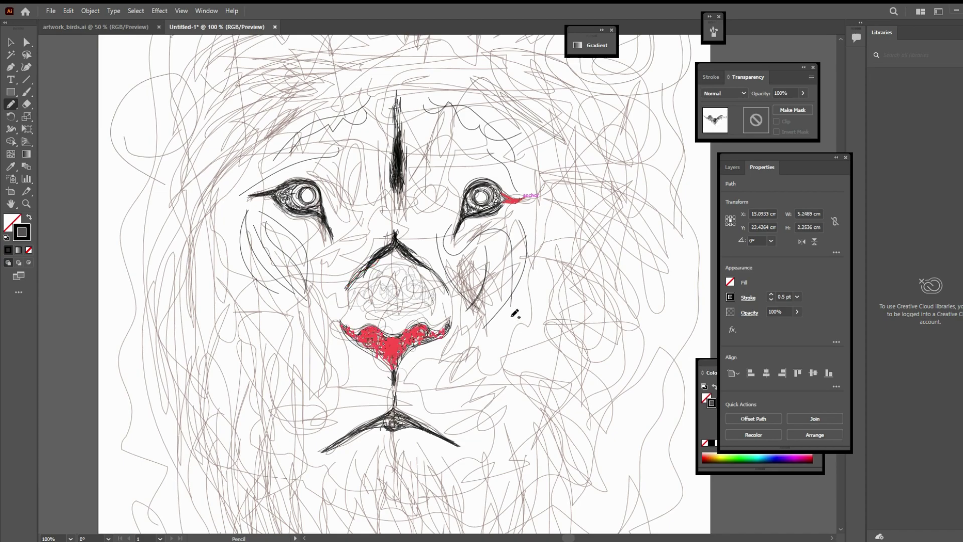
# Step: Switch to the Paintbrush at 1 pt and try a right-cheek stroke, then undo it
pyautogui.click(26, 92)
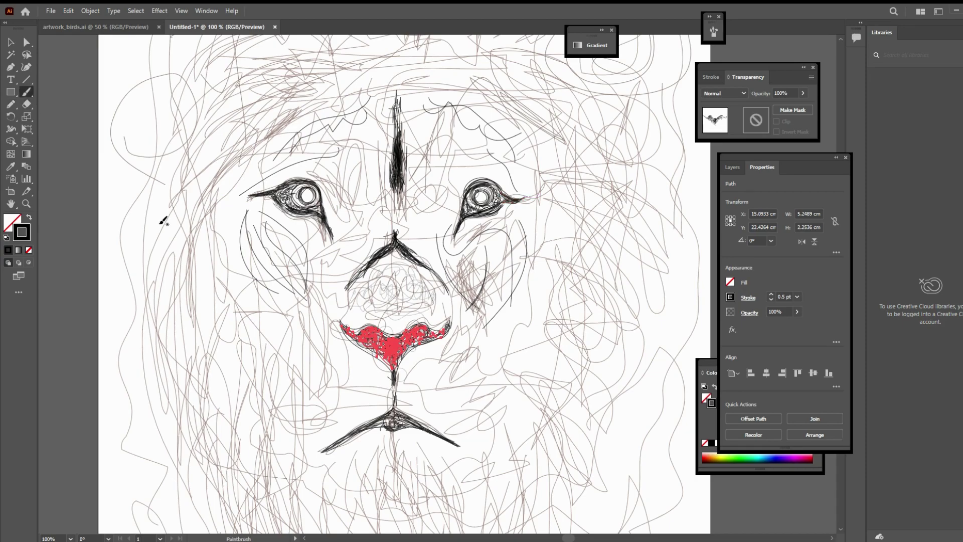
pyautogui.hotkey('ctrl', 'shift', 'a')
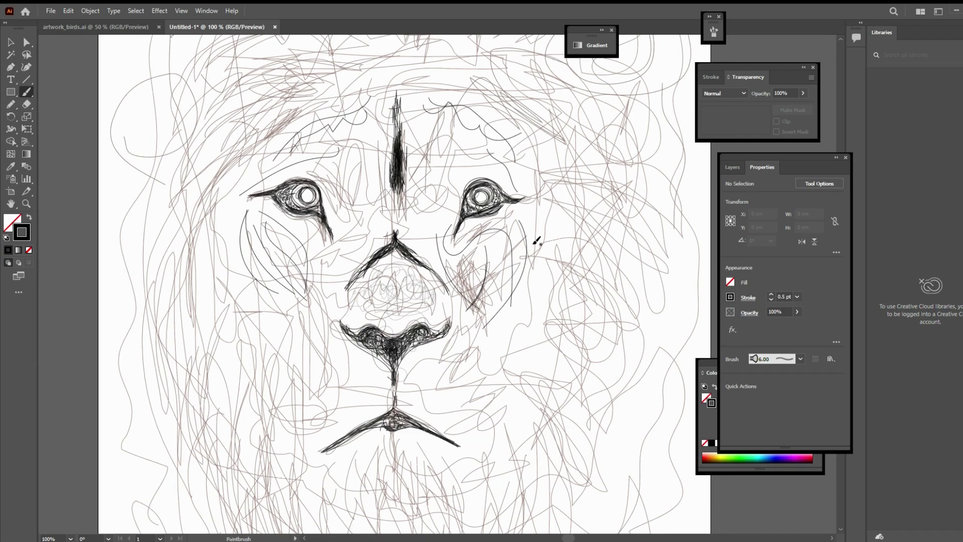
pyautogui.scroll(2, 555, 247)
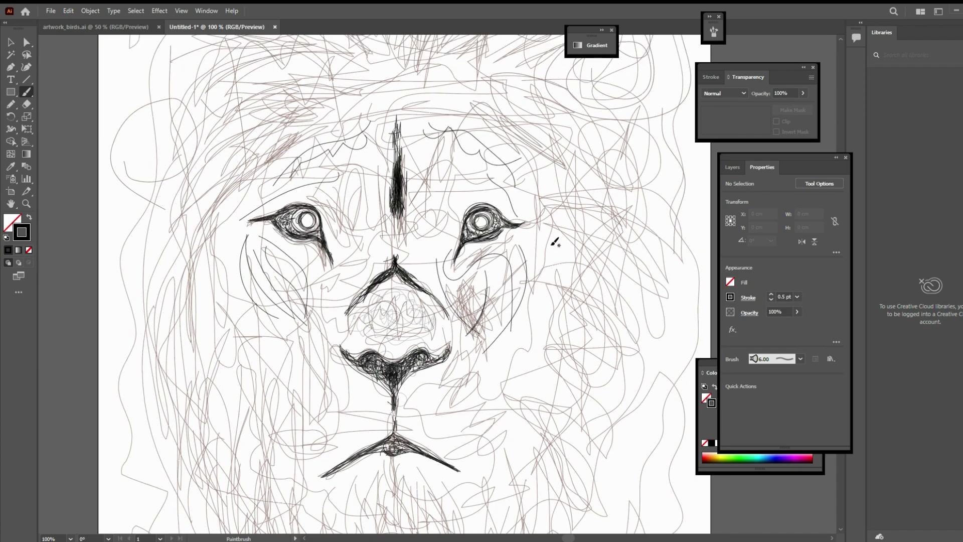
pyautogui.press(']')
pyautogui.moveTo(496, 291); pyautogui.dragTo(466, 341)
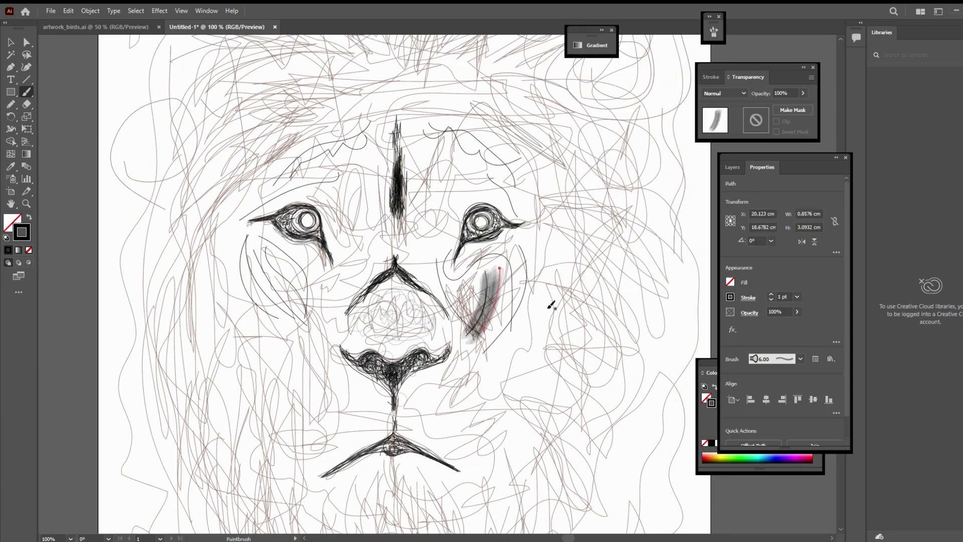
pyautogui.hotkey('ctrl', 'z')
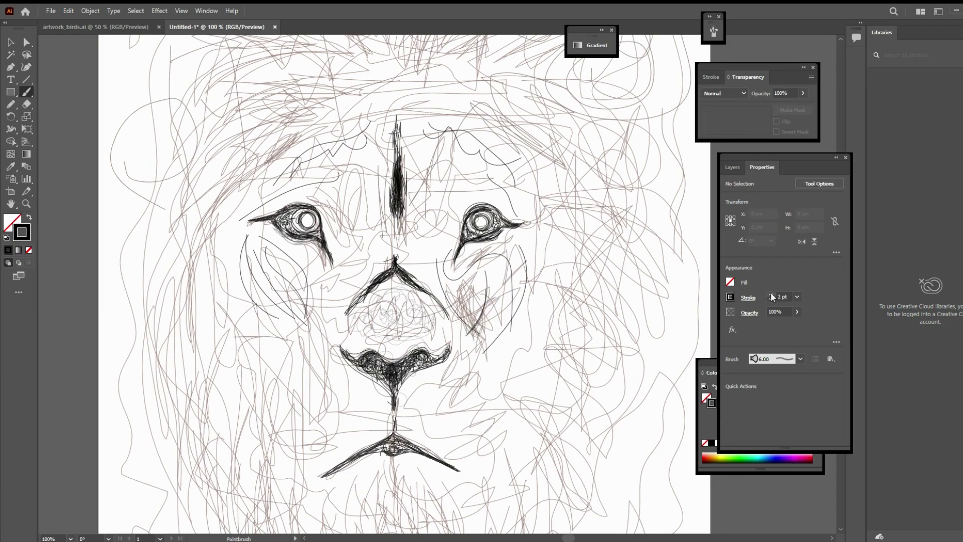
# Step: Set a darker greyish-brown stroke colour and paint a shading stroke on the left cheek
pyautogui.doubleClick(21, 232)
pyautogui.click(588, 334)
pyautogui.doubleClick(748, 380)
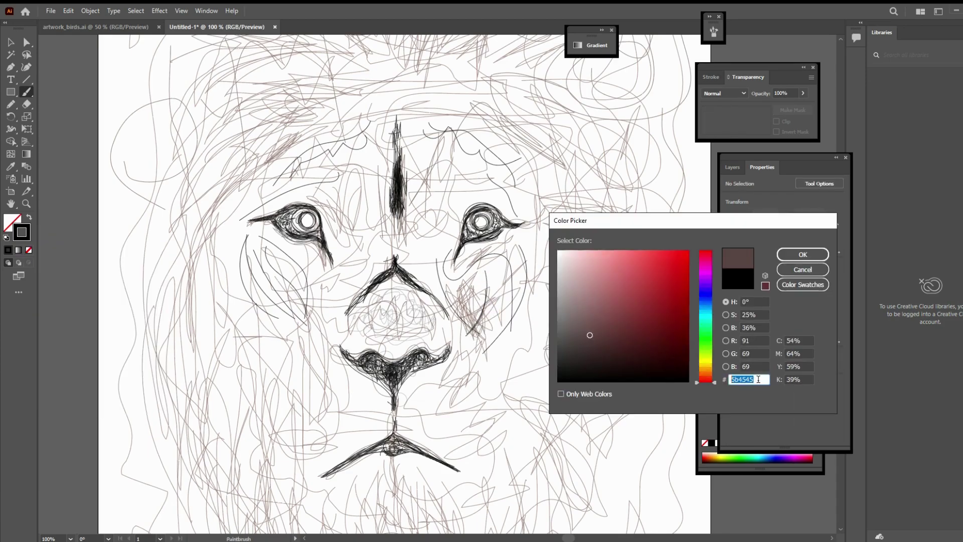
pyautogui.press('Return')
pyautogui.moveTo(306, 241); pyautogui.dragTo(225, 341)
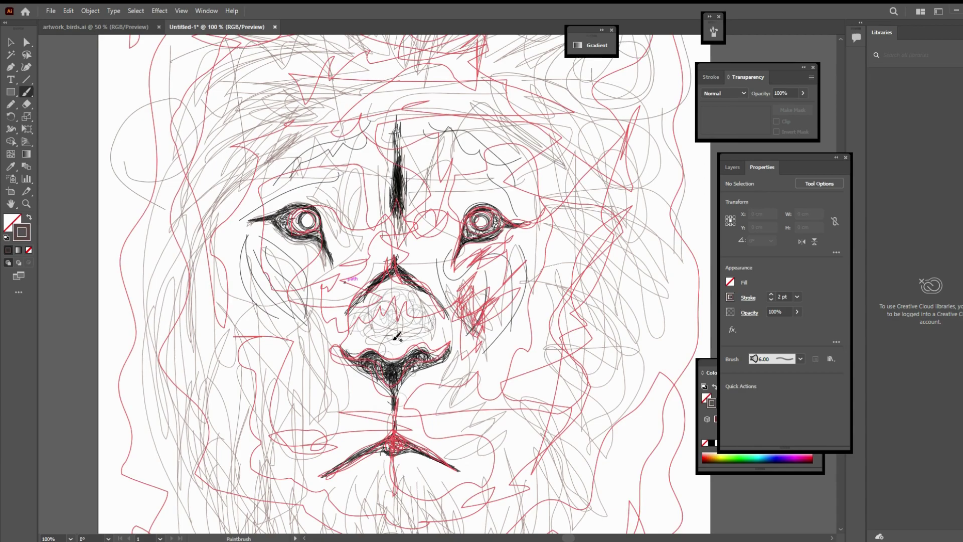
# Step: At 31% opacity, softly shade the nose, both cheeks and the nose bridge, thinning to 0.5 pt
pyautogui.click(771, 300)
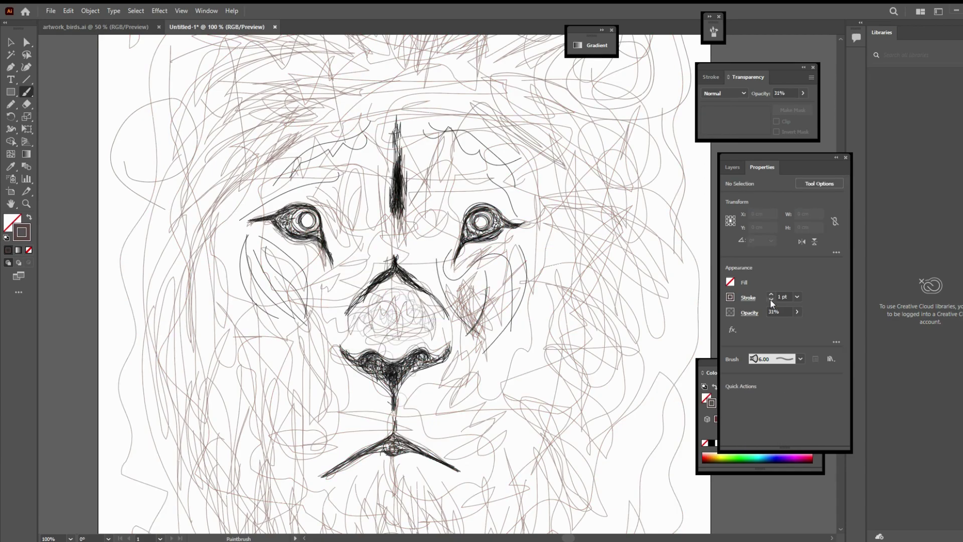
pyautogui.moveTo(381, 331); pyautogui.dragTo(426, 306)
pyautogui.moveTo(456, 275); pyautogui.dragTo(500, 331)
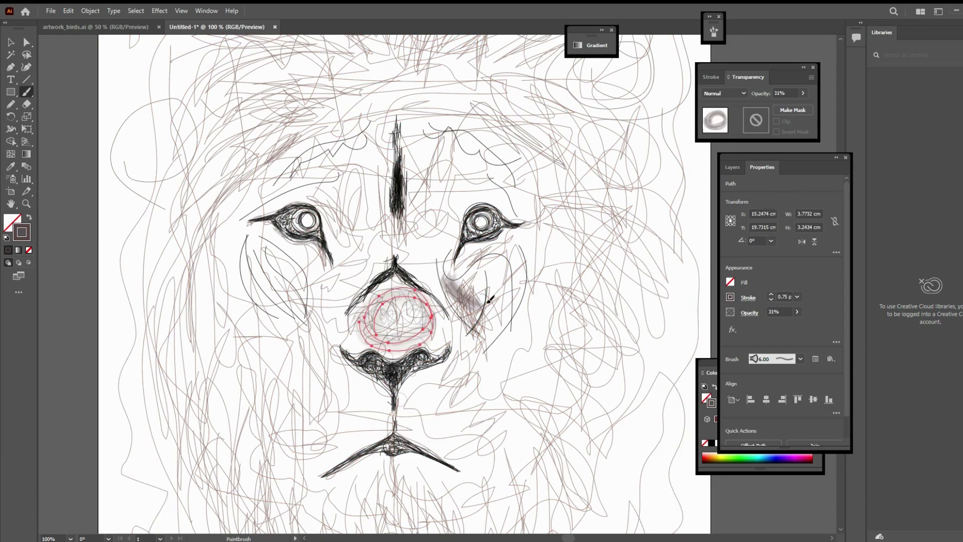
pyautogui.moveTo(244, 228); pyautogui.dragTo(278, 276)
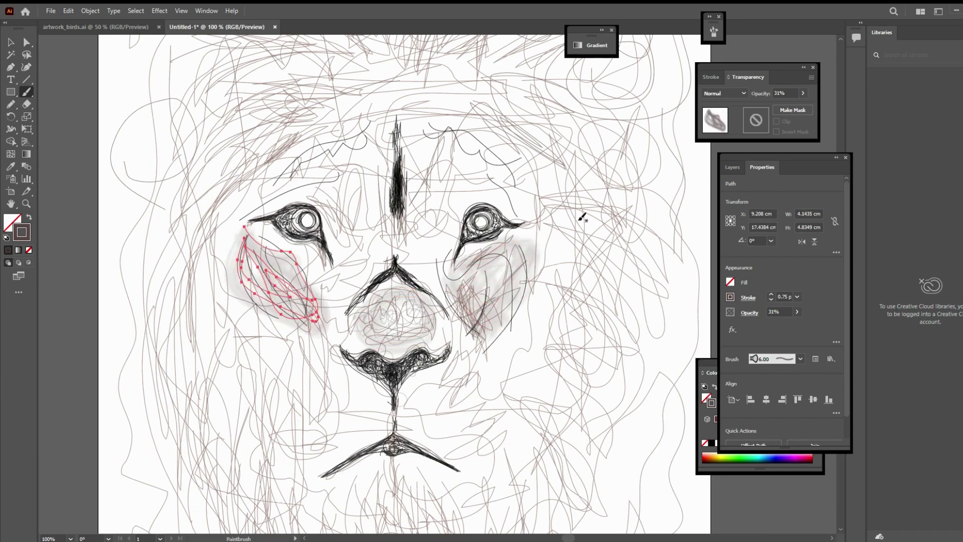
pyautogui.moveTo(517, 259); pyautogui.dragTo(465, 310)
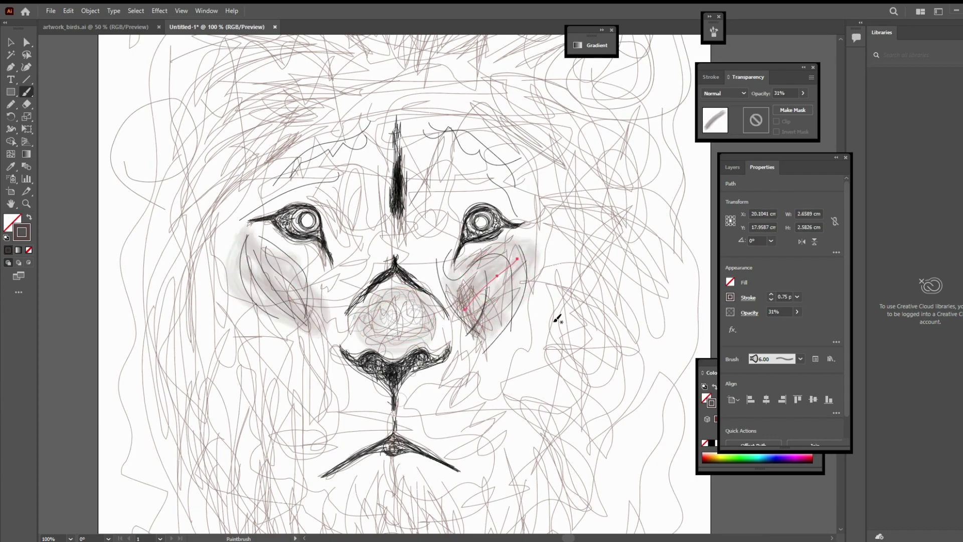
pyautogui.moveTo(389, 122); pyautogui.dragTo(392, 250)
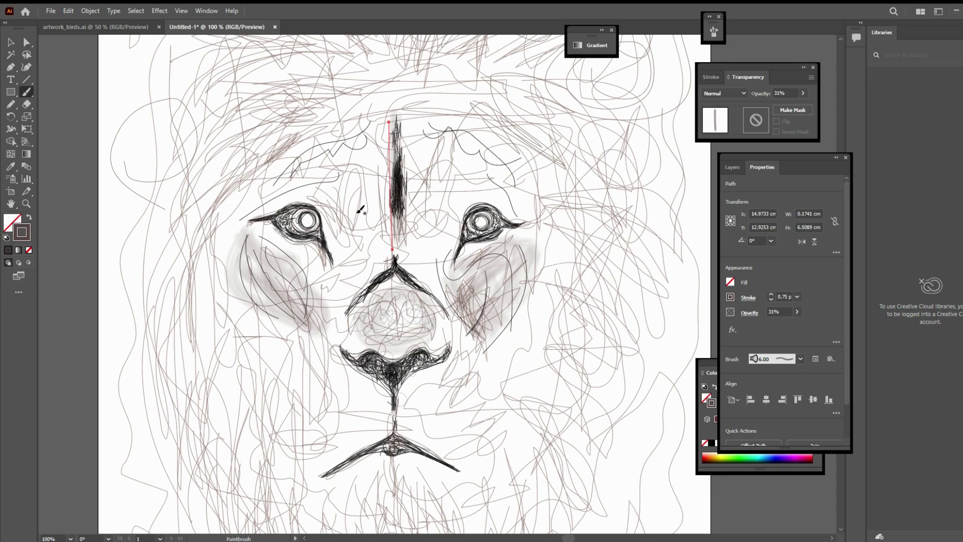
pyautogui.press('[')
# Step: Select all sketch strokes, deselect them, and pick a new stroke colour
pyautogui.hotkey('ctrl', 'a')
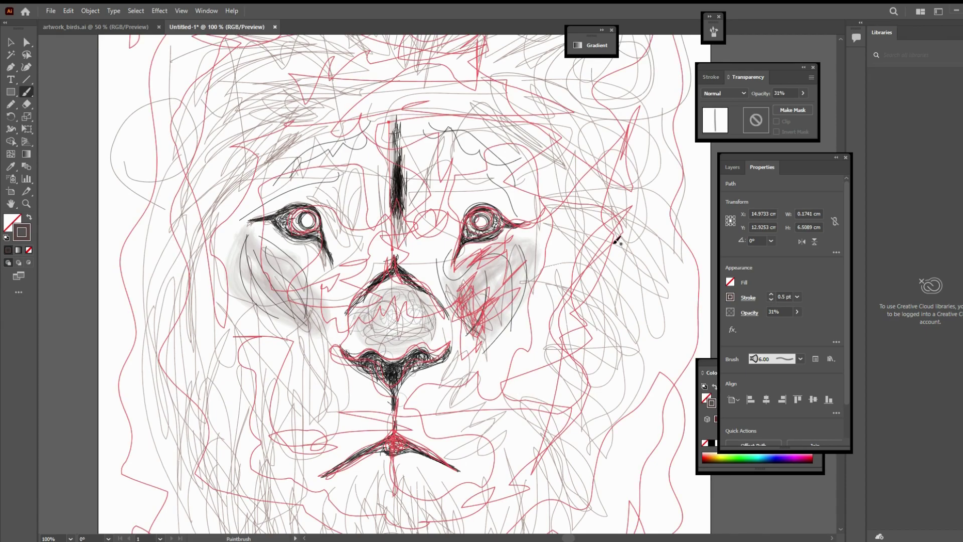
pyautogui.press('v')
pyautogui.click(662, 251)
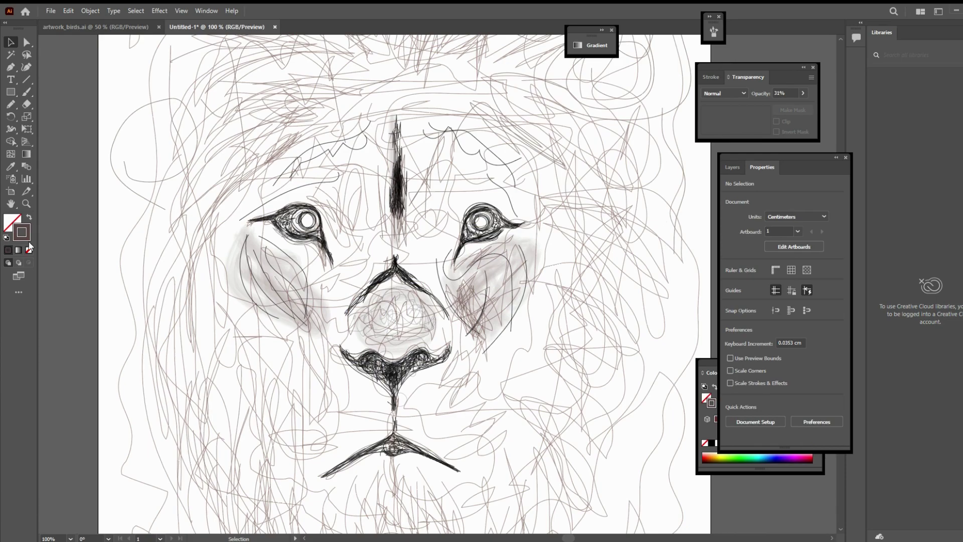
pyautogui.doubleClick(22, 232)
pyautogui.click(604, 341)
pyautogui.press('Return')
# Step: Paint soft grey shading beside the right cheek, undo an extra stroke, and zoom out
pyautogui.press('b')
pyautogui.moveTo(495, 145); pyautogui.dragTo(436, 225)
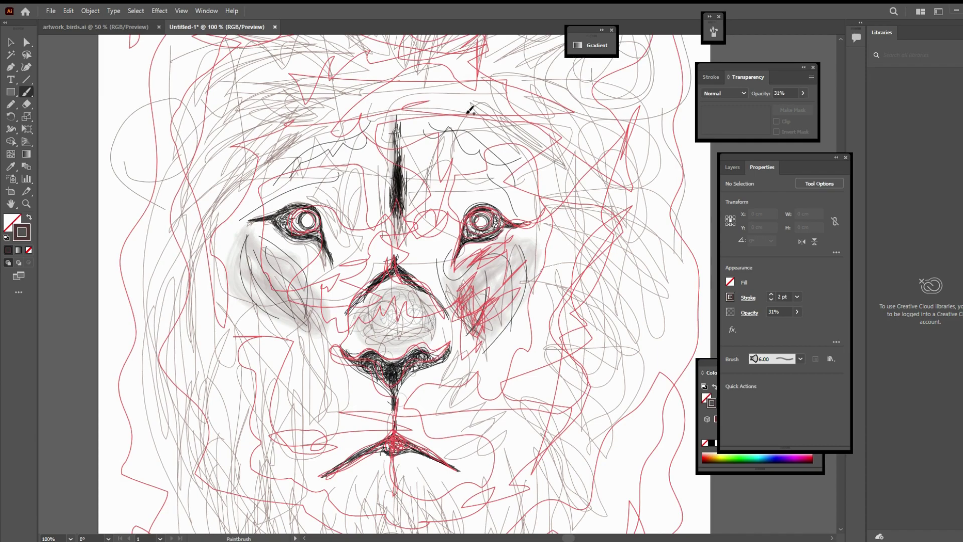
pyautogui.moveTo(471, 110); pyautogui.dragTo(577, 231)
pyautogui.hotkey('ctrl', 'z')
pyautogui.hotkey('ctrl', '-')
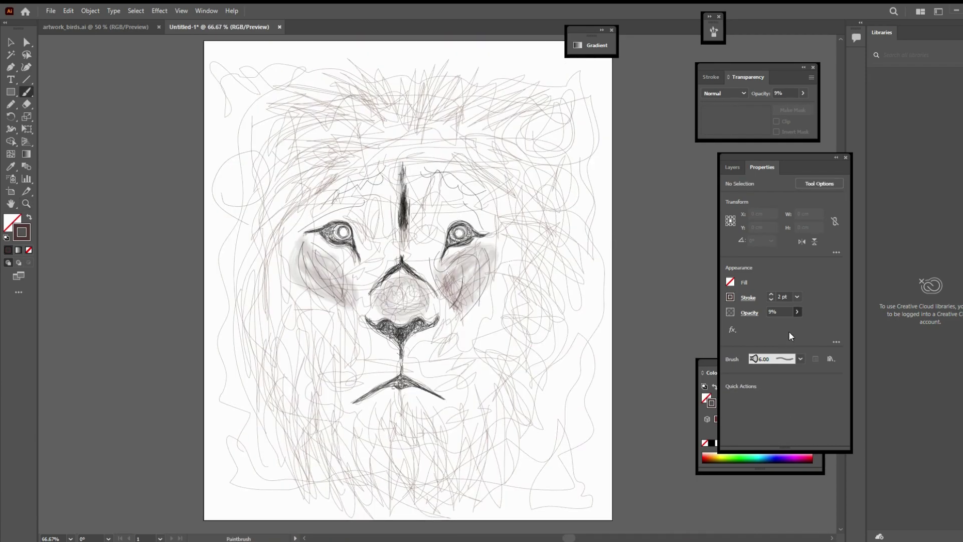
# Step: Brush faint shading under the chin, beside the right eye, across the left cheek and muzzle
pyautogui.moveTo(407, 402); pyautogui.dragTo(417, 446)
pyautogui.moveTo(382, 393); pyautogui.dragTo(386, 452)
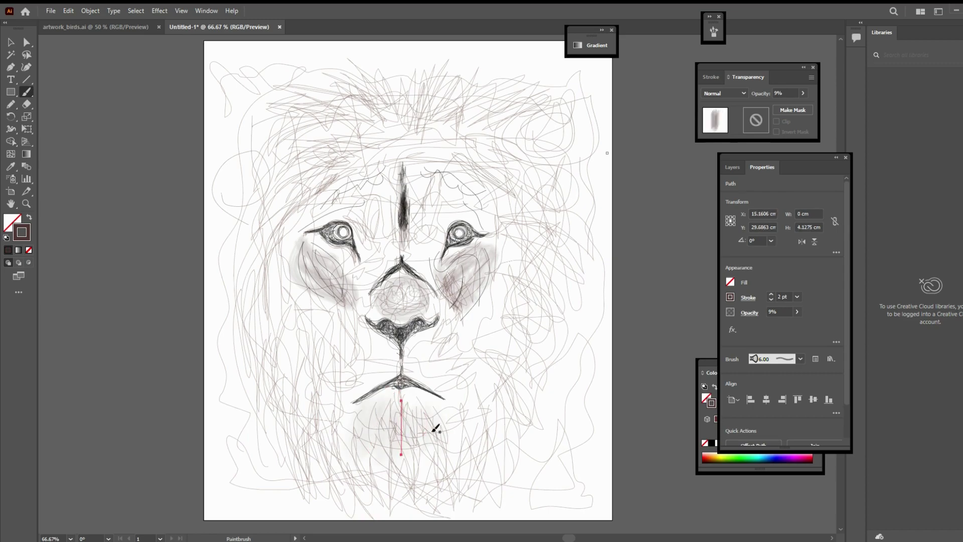
pyautogui.moveTo(420, 396); pyautogui.dragTo(461, 451)
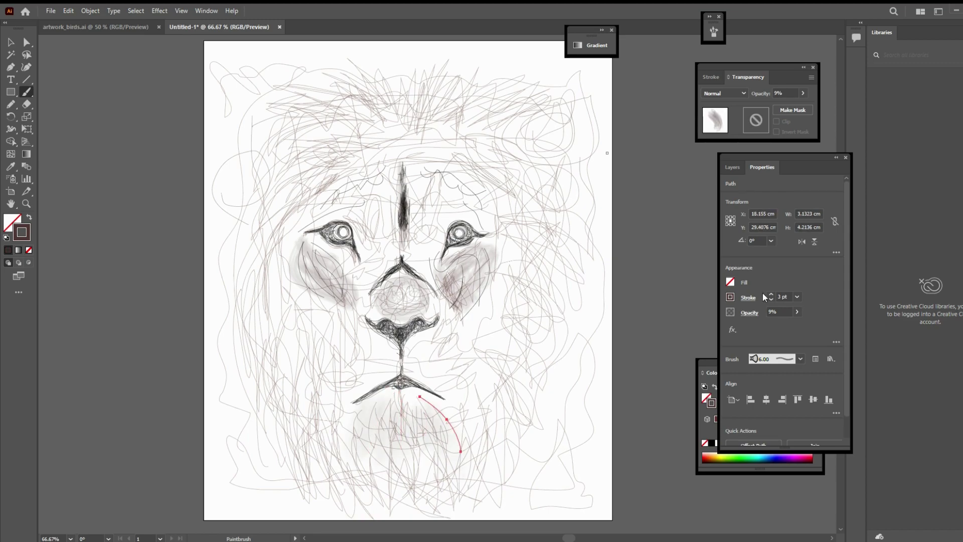
pyautogui.moveTo(469, 168)
pyautogui.mouseDown()
pyautogui.moveTo(419, 261)
pyautogui.moveTo(311, 125)
pyautogui.mouseUp()
pyautogui.moveTo(292, 291); pyautogui.dragTo(383, 395)
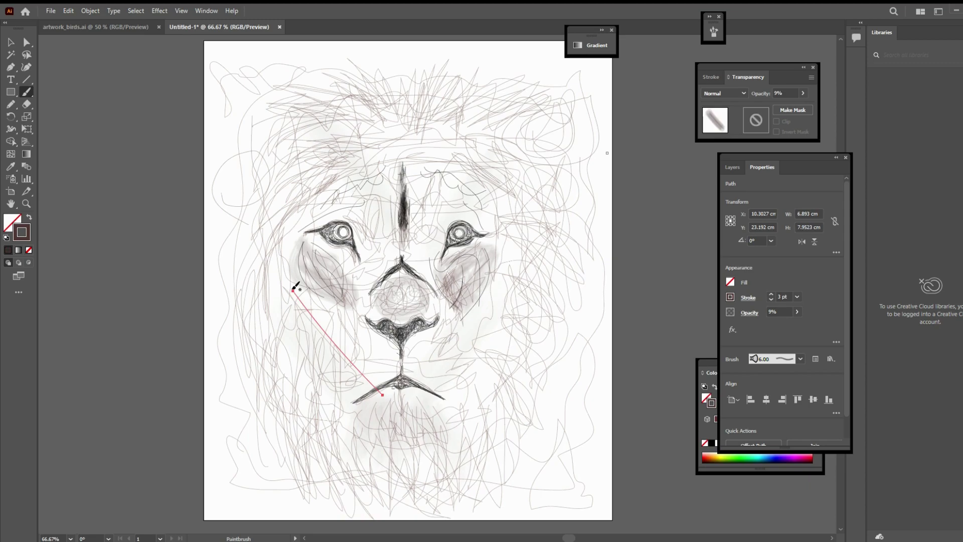
pyautogui.moveTo(350, 263); pyautogui.dragTo(488, 372)
# Step: Select both cheek shading strokes, then the mane scribble, and deselect them
pyautogui.press('v')
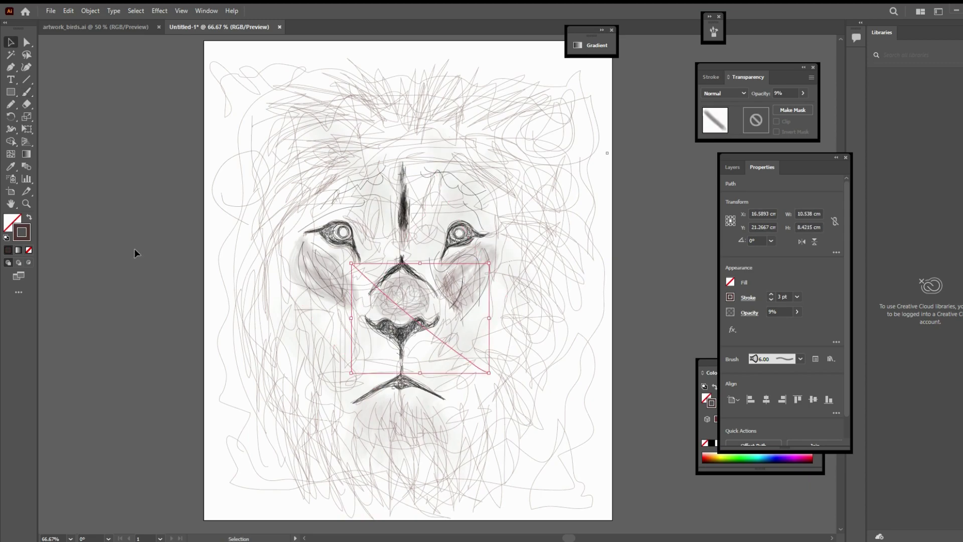
pyautogui.click(639, 225)
pyautogui.click(489, 268)
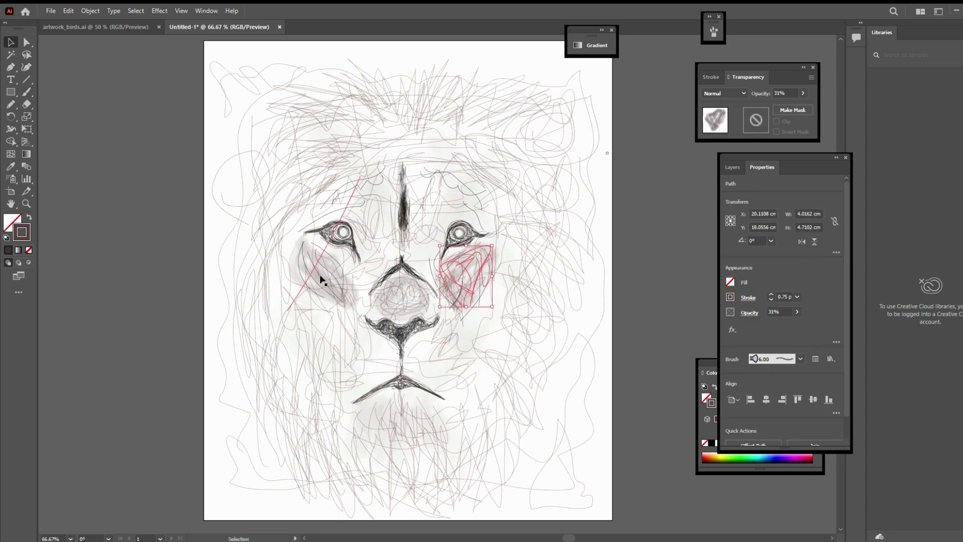
pyautogui.keyDown('shift'); pyautogui.click(323, 275); pyautogui.keyUp('shift')
pyautogui.click(651, 274)
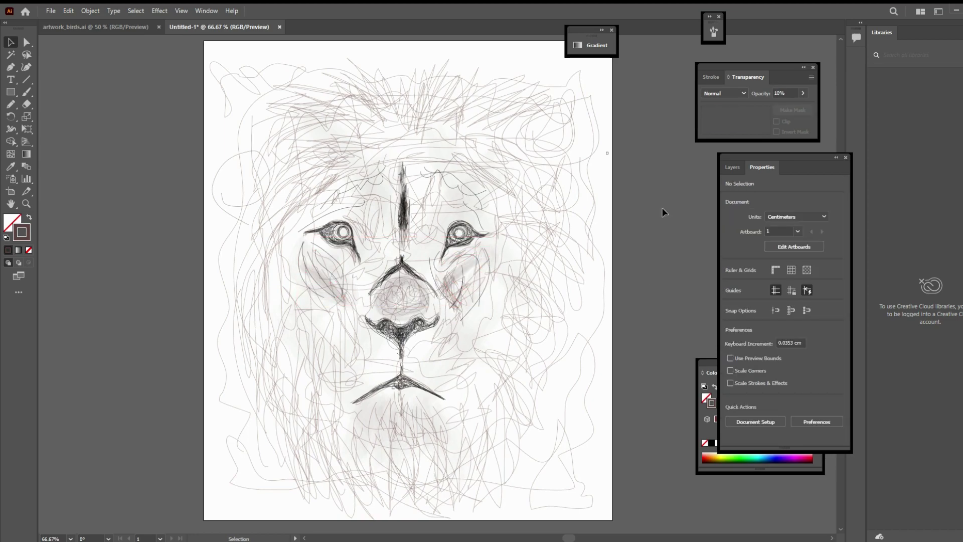
pyautogui.click(413, 167)
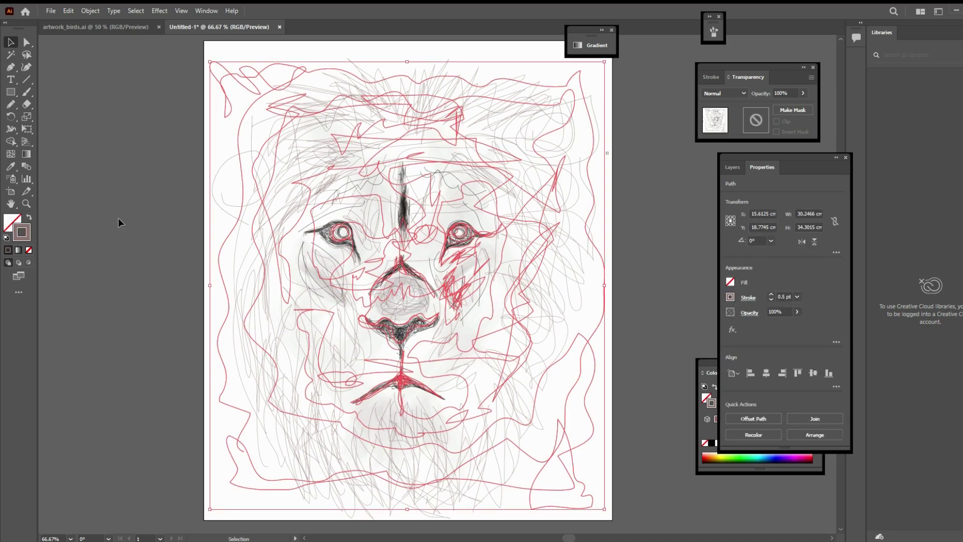
pyautogui.click(141, 191)
pyautogui.scroll(-1, 635, 176)
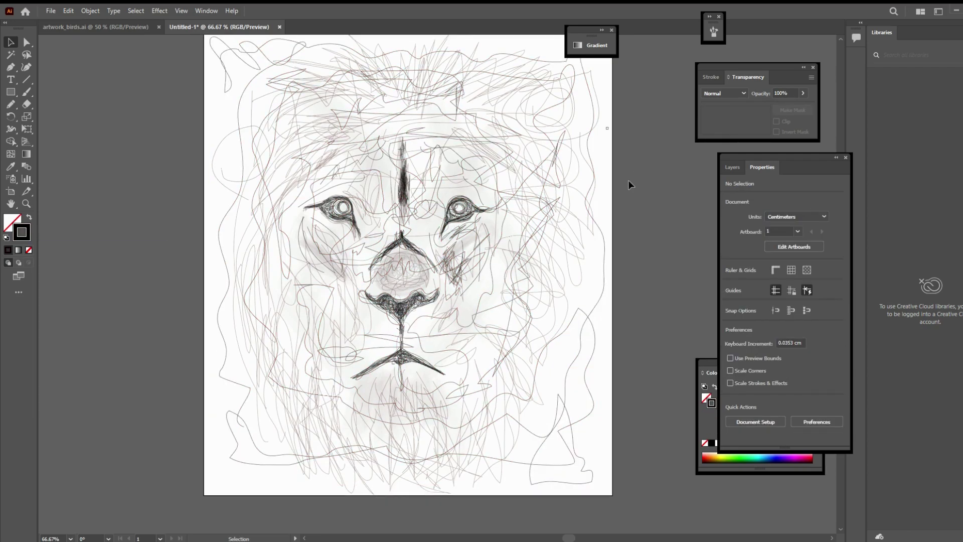
# Step: Zoom in on the lion's face and draw a faint pencil line down from the eye
pyautogui.press('z')
pyautogui.click(351, 138)
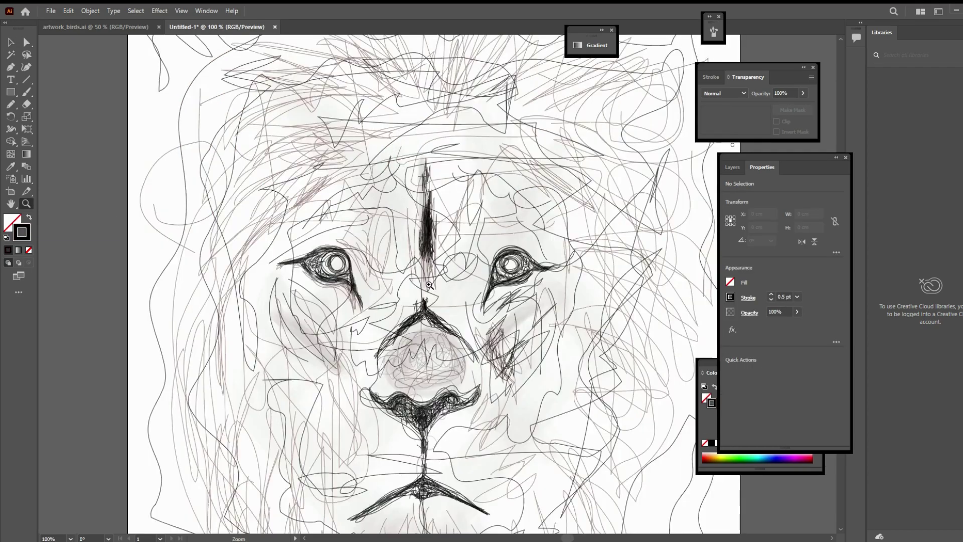
pyautogui.click(454, 331)
pyautogui.click(525, 357)
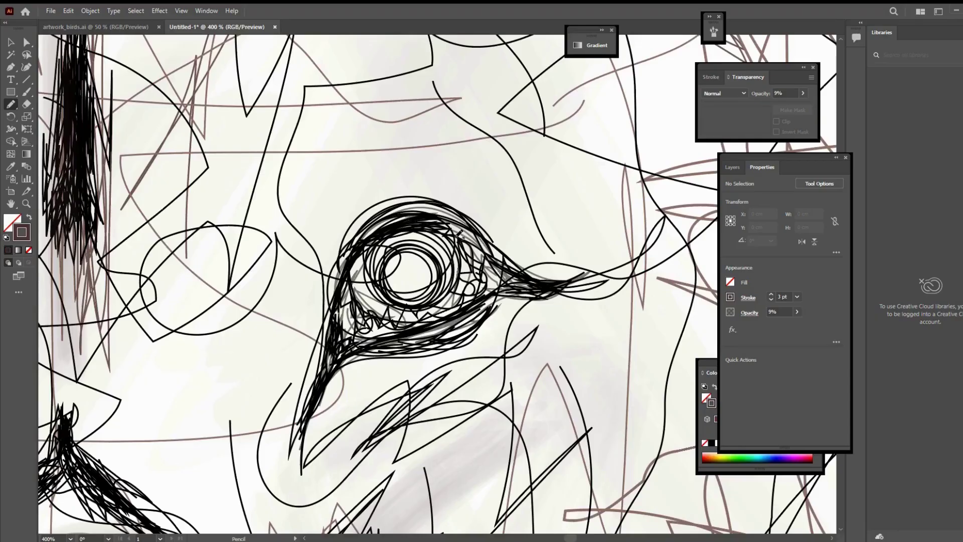
pyautogui.moveTo(457, 240)
pyautogui.mouseDown()
pyautogui.moveTo(460, 296)
pyautogui.moveTo(400, 323)
pyautogui.moveTo(352, 280)
pyautogui.moveTo(365, 240)
pyautogui.moveTo(401, 212)
pyautogui.moveTo(429, 213)
pyautogui.moveTo(462, 240)
pyautogui.mouseUp()
# Step: Make the left eye circle a solid brown iris with no outline and nudge it into place
pyautogui.press('v')
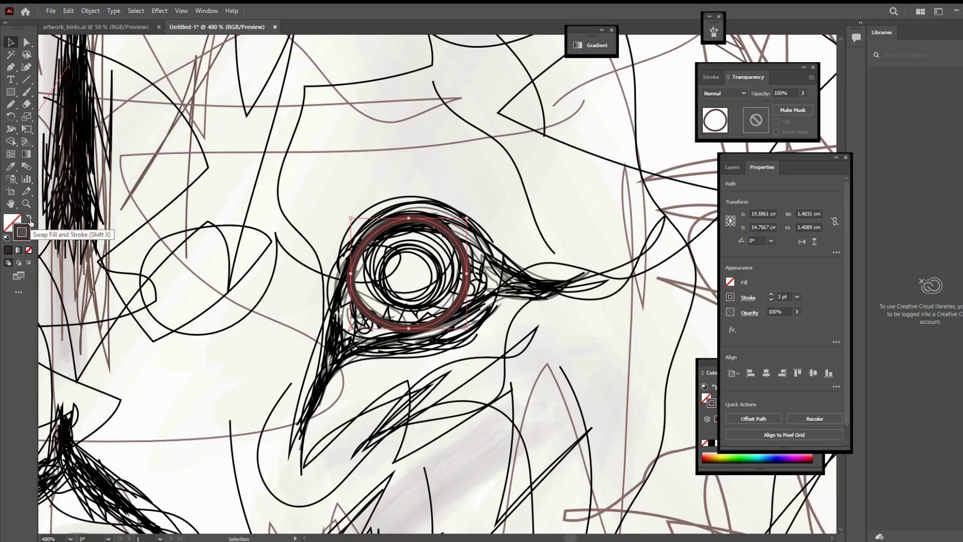
pyautogui.click(28, 219)
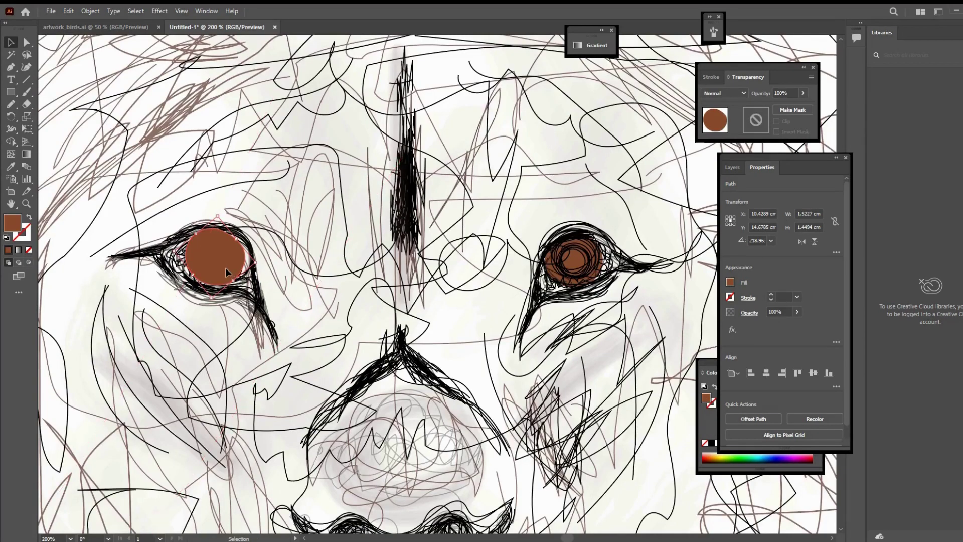
pyautogui.moveTo(225, 267); pyautogui.dragTo(227, 268)
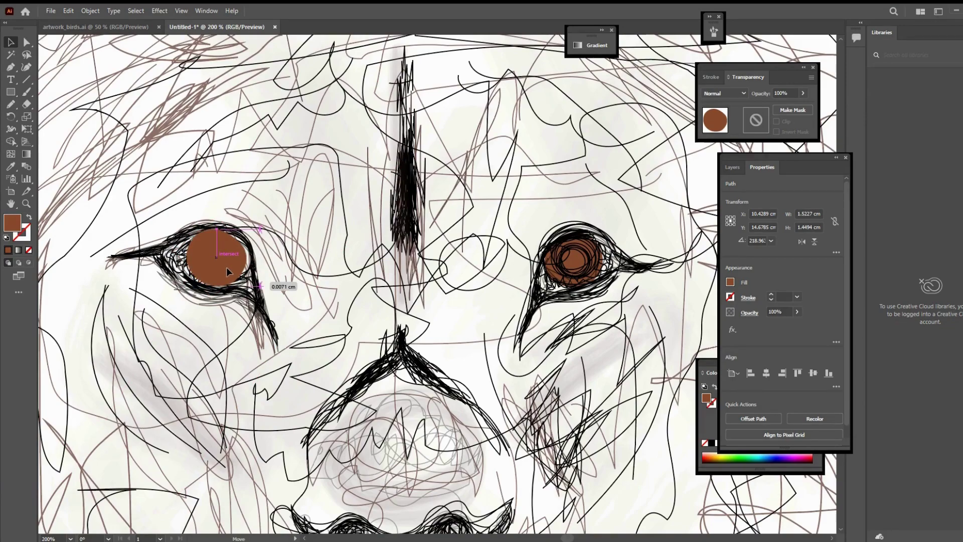
pyautogui.moveTo(227, 266); pyautogui.dragTo(229, 268)
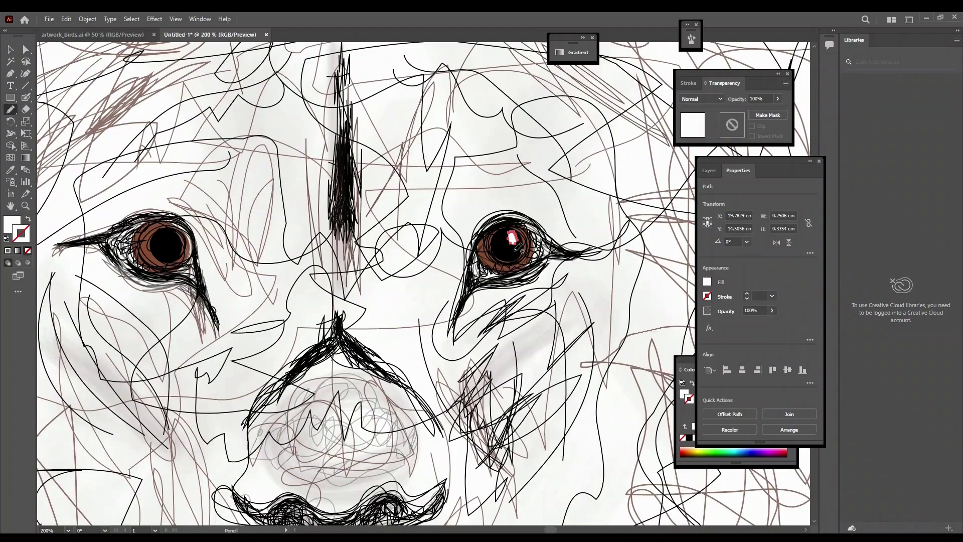
# Step: Draw small white highlights in the pupils and select the long diagonal shading stroke
pyautogui.moveTo(514, 248); pyautogui.dragTo(517, 256)
pyautogui.moveTo(160, 232); pyautogui.dragTo(168, 241)
pyautogui.press('v')
pyautogui.click(298, 206)
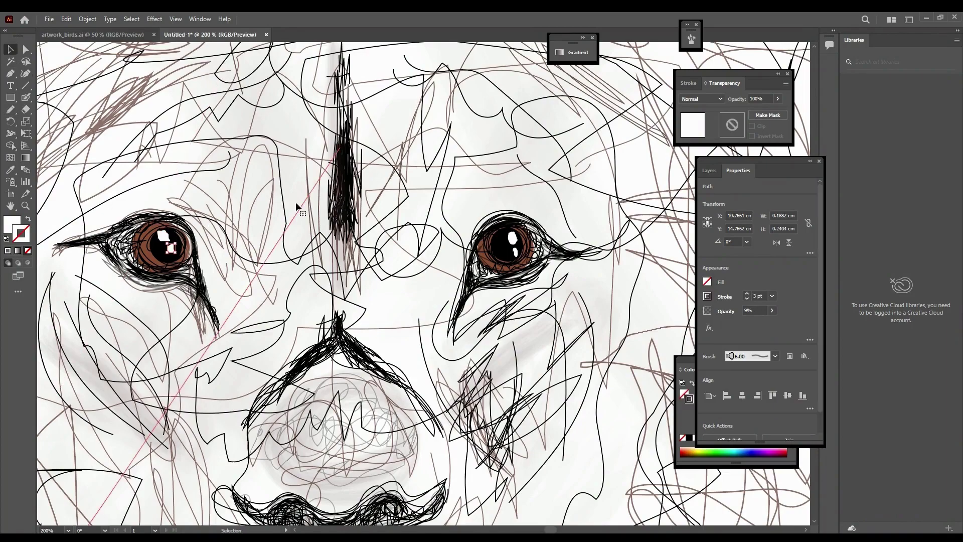
# Step: Zoom out to the whole artboard and back in around the selected shading stroke
pyautogui.press('z')
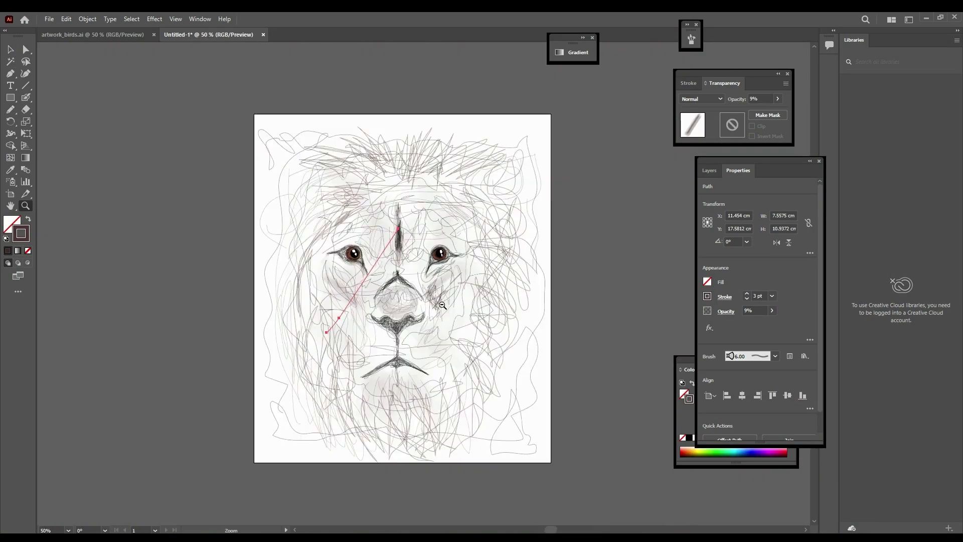
pyautogui.moveTo(482, 276); pyautogui.dragTo(462, 277)
pyautogui.hotkey('ctrl', '-')
pyautogui.hotkey('ctrl', '-')
pyautogui.hotkey('ctrl', '-')
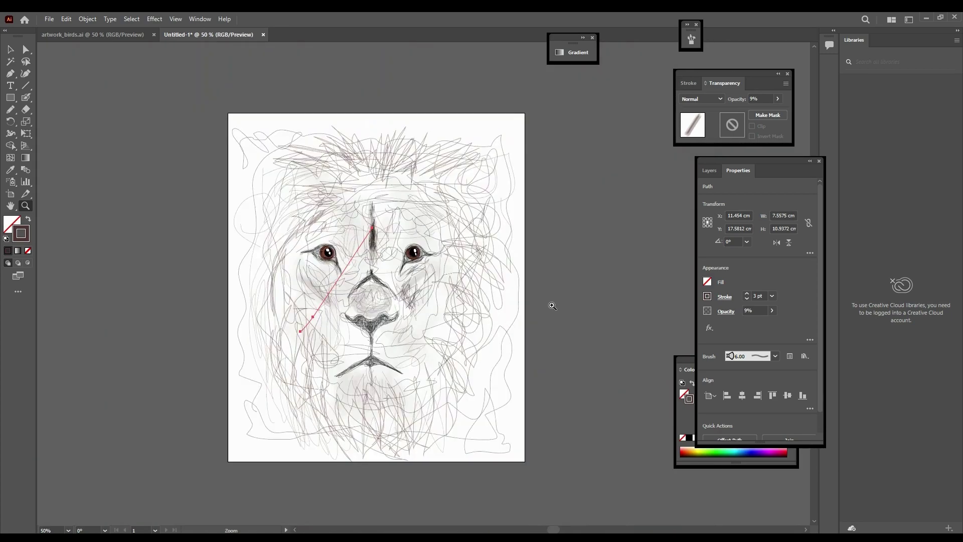
pyautogui.hotkey('ctrl', '+')
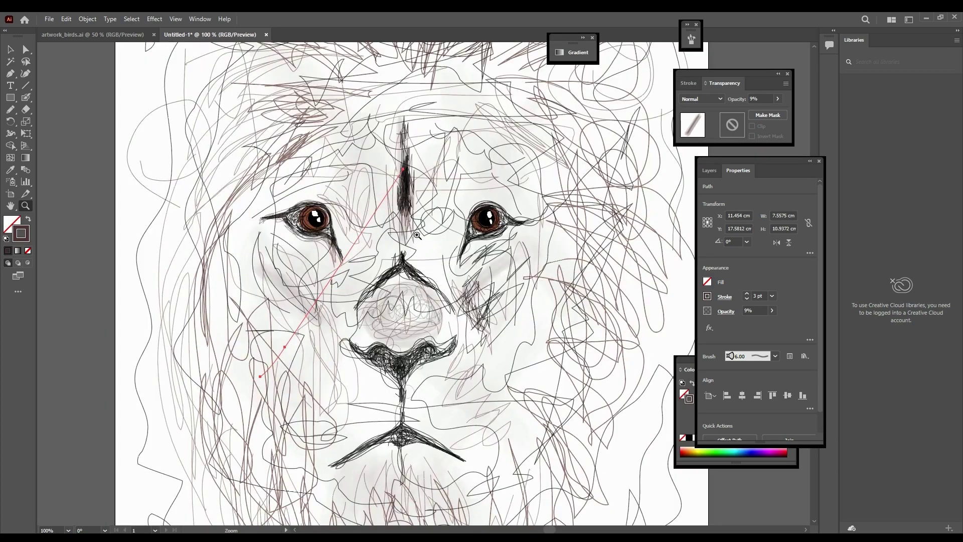
pyautogui.press('v')
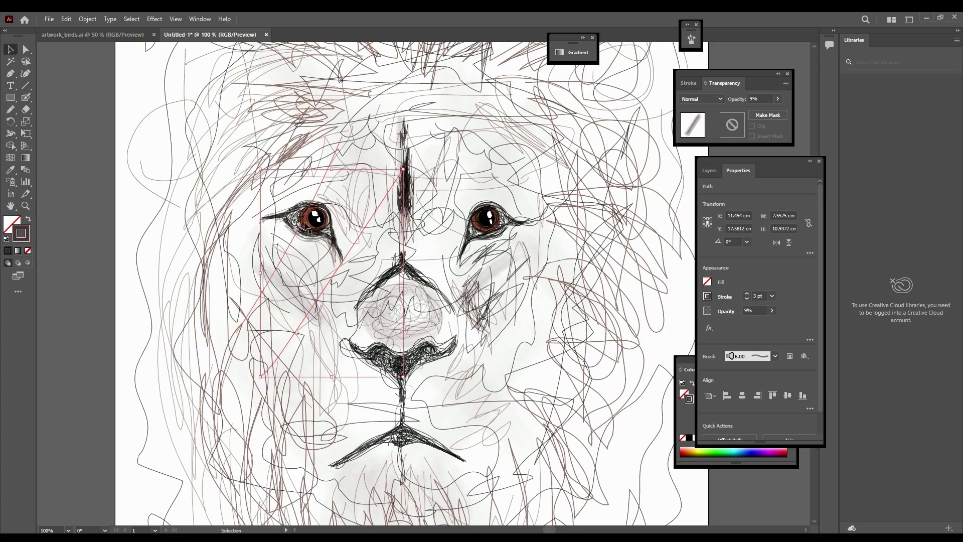
pyautogui.click(709, 170)
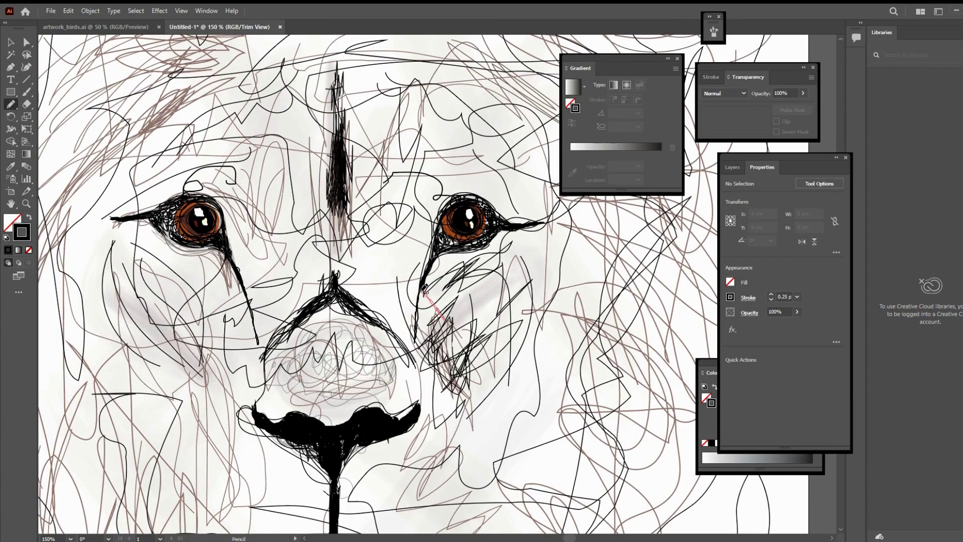
# Step: Draw tear-line strokes below the eyes, undoing a stray squiggle and restoring the left-eye stroke
pyautogui.moveTo(417, 294)
pyautogui.mouseDown()
pyautogui.moveTo(450, 321)
pyautogui.moveTo(422, 289)
pyautogui.moveTo(328, 266)
pyautogui.mouseUp()
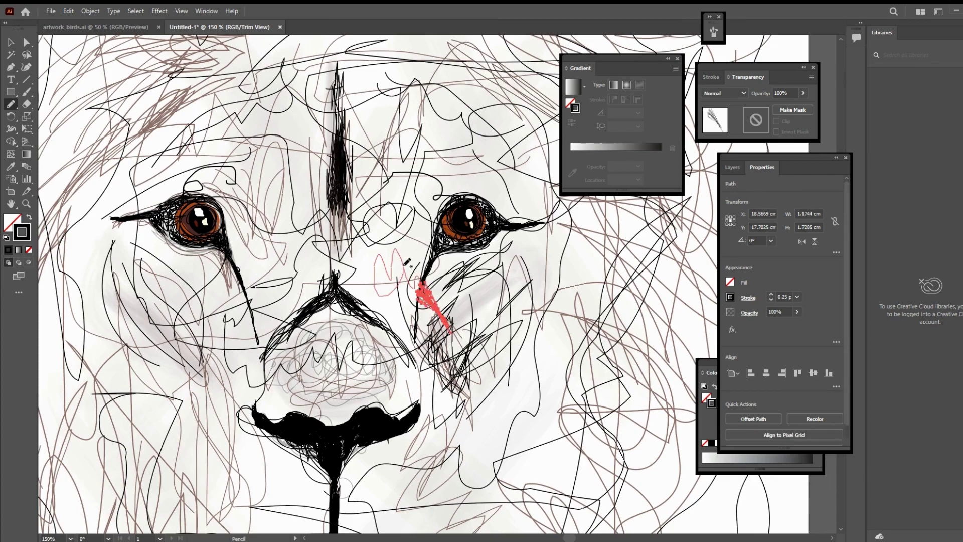
pyautogui.hotkey('ctrl', 'z')
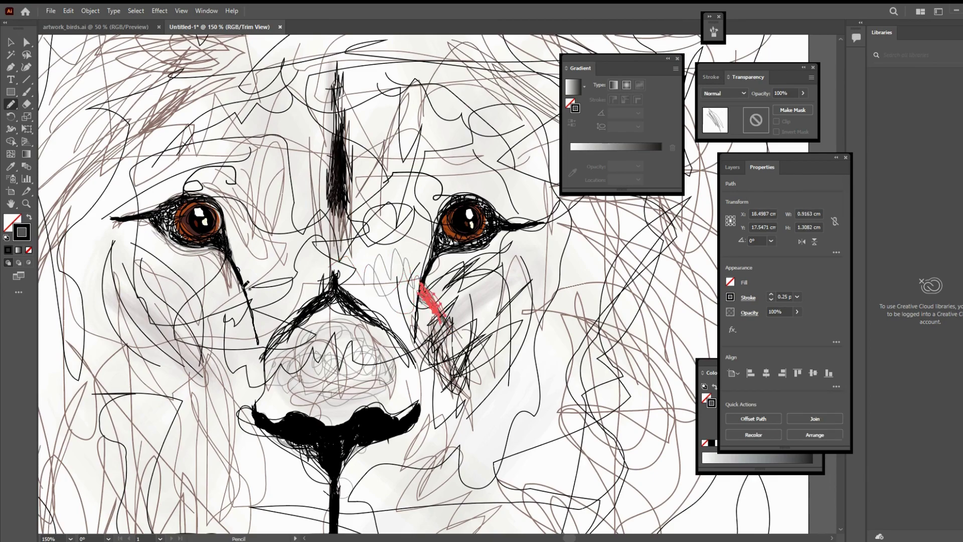
pyautogui.moveTo(249, 279); pyautogui.dragTo(219, 343)
pyautogui.hotkey('ctrl', 'z')
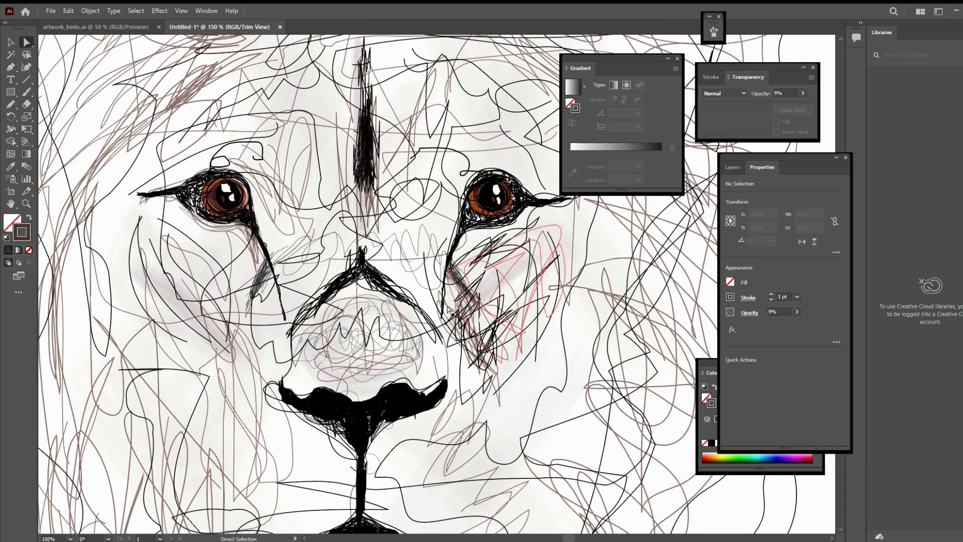
pyautogui.press('a')
pyautogui.click(320, 289)
pyautogui.hotkey('ctrl', 'shift', 'z')
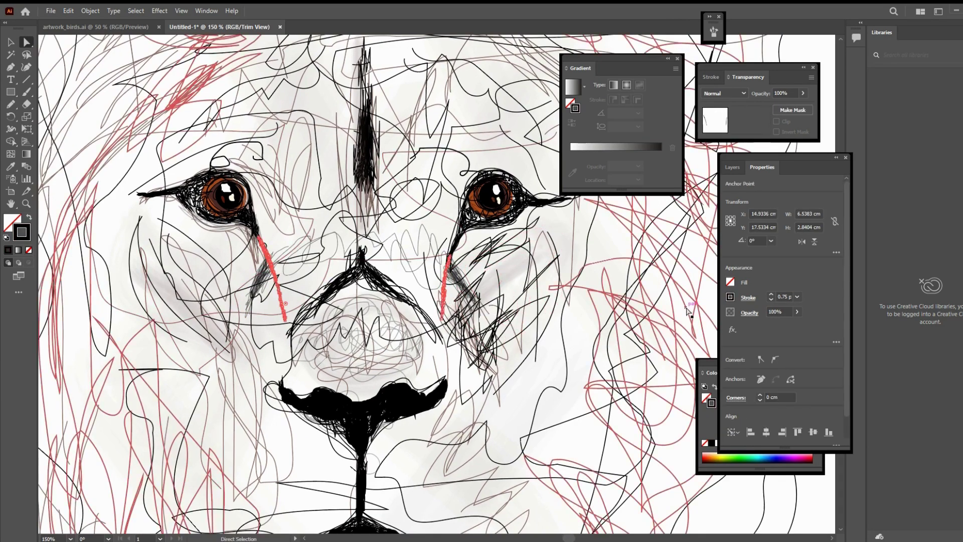
pyautogui.scroll(-3, 436, 281)
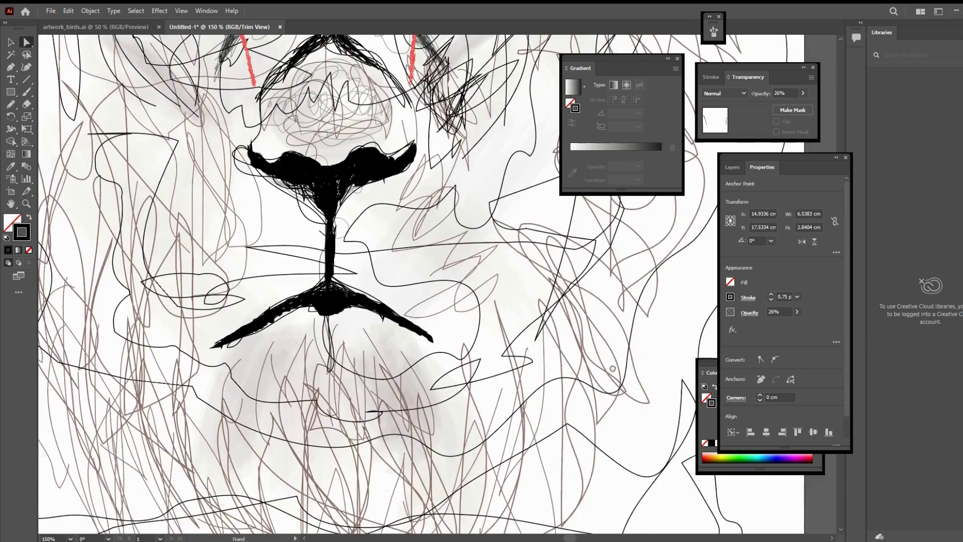
pyautogui.hotkey('ctrl', '-')
pyautogui.press('v')
pyautogui.hotkey('ctrl', 'shift', 'a')
pyautogui.scroll(5, 352, 201)
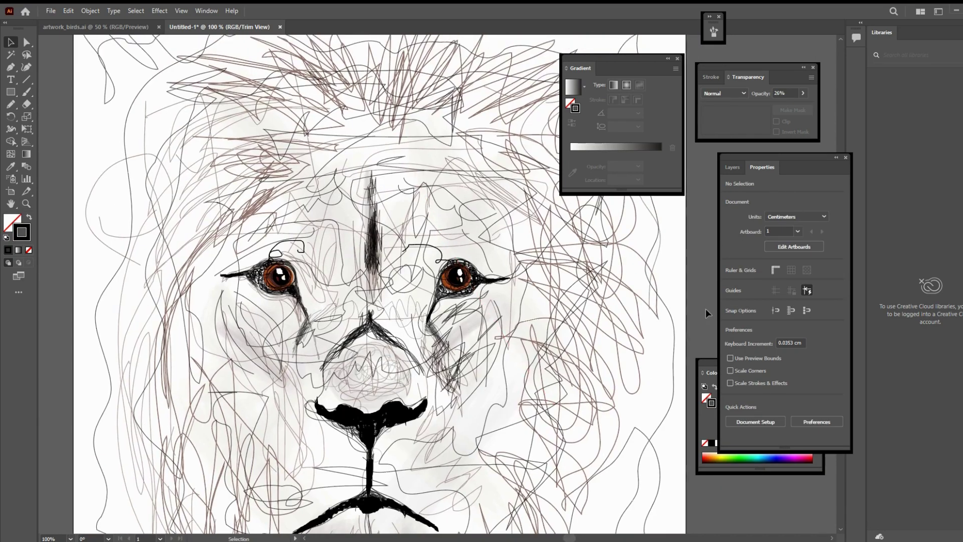
# Step: Pencil a V of hatching from between the brows up into the mane above the nose
pyautogui.scroll(-2, 351, 200)
pyautogui.scroll(4, 351, 200)
pyautogui.press('n')
pyautogui.moveTo(383, 90); pyautogui.dragTo(370, 275)
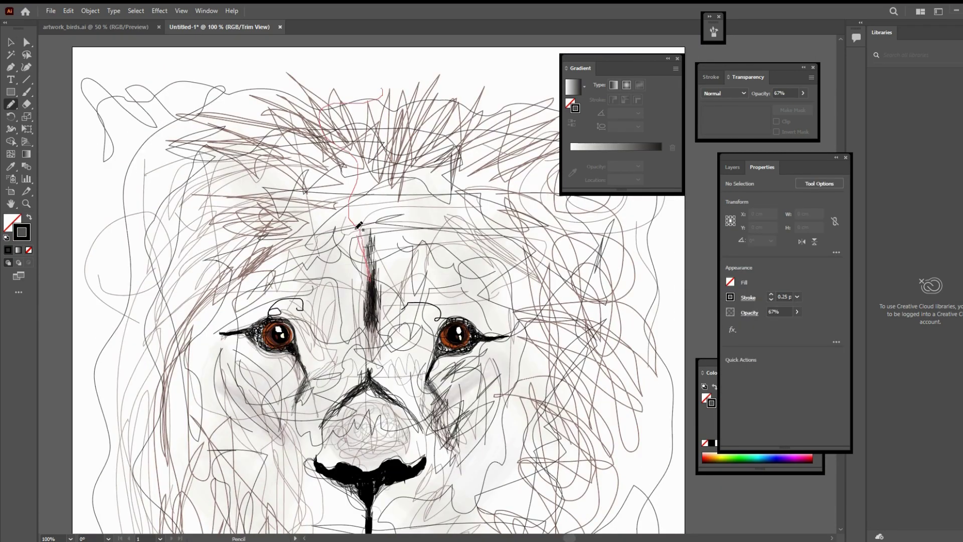
pyautogui.moveTo(351, 185)
pyautogui.mouseDown()
pyautogui.moveTo(373, 278)
pyautogui.moveTo(384, 197)
pyautogui.mouseUp()
pyautogui.moveTo(410, 167); pyautogui.dragTo(380, 255)
pyautogui.moveTo(391, 180)
pyautogui.mouseDown()
pyautogui.moveTo(373, 288)
pyautogui.moveTo(381, 228)
pyautogui.mouseUp()
pyautogui.moveTo(355, 179)
pyautogui.mouseDown()
pyautogui.moveTo(374, 226)
pyautogui.moveTo(331, 160)
pyautogui.mouseUp()
pyautogui.moveTo(378, 225); pyautogui.dragTo(315, 99)
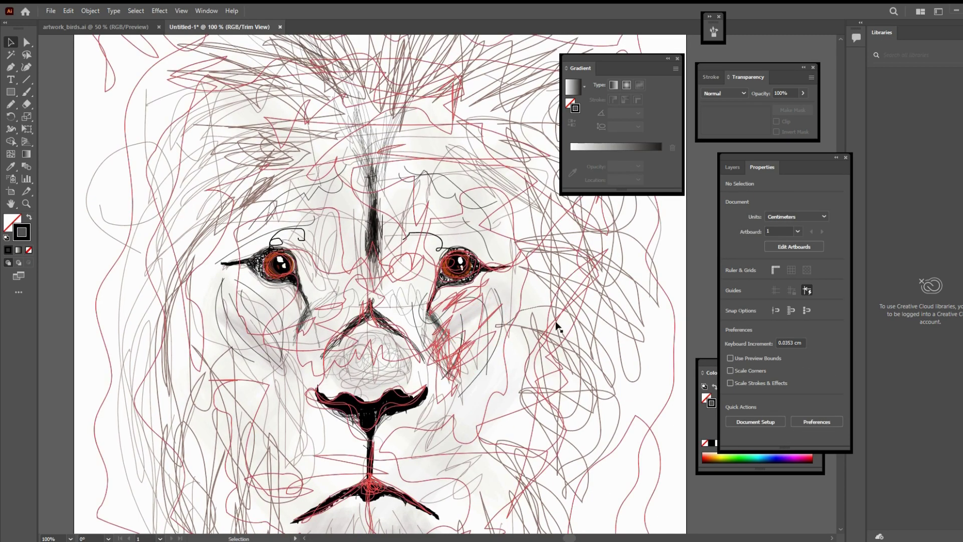
# Step: Hatch the right cheek and draw a curve around the left cheek down to the chin
pyautogui.press('n')
pyautogui.moveTo(481, 451); pyautogui.dragTo(433, 307)
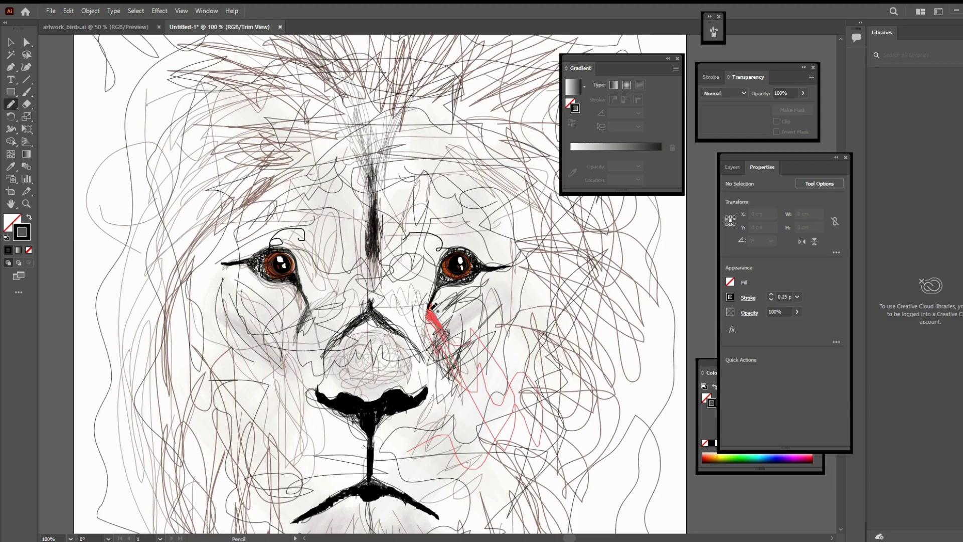
pyautogui.moveTo(371, 444)
pyautogui.mouseDown()
pyautogui.moveTo(295, 332)
pyautogui.moveTo(303, 321)
pyautogui.mouseUp()
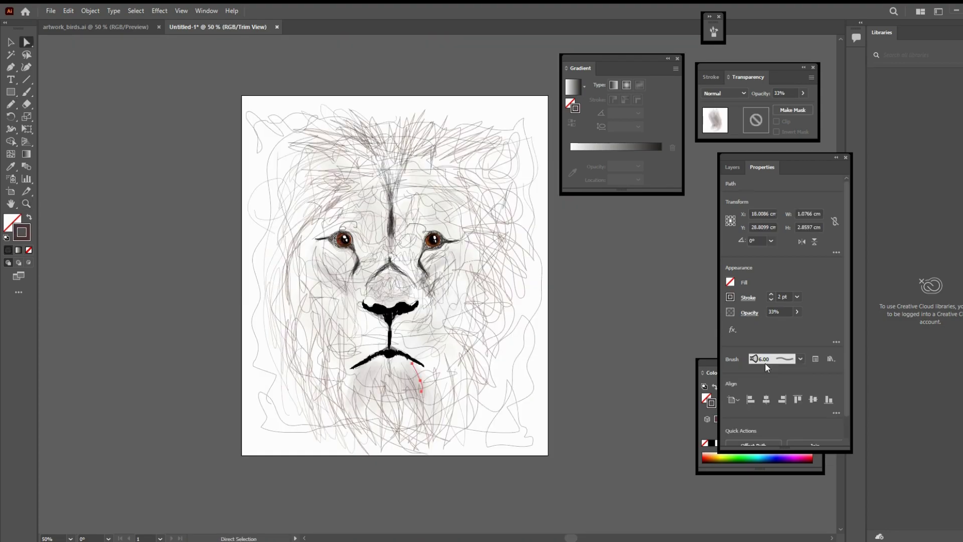
# Step: Raise the below-mouth stroke to 33% opacity and lighten the brow stroke's opacity
pyautogui.click(389, 386)
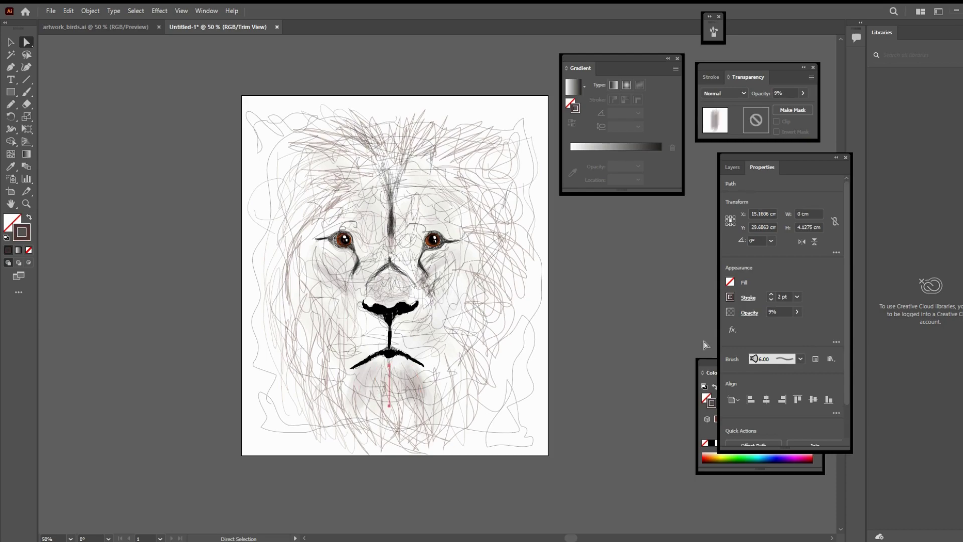
pyautogui.moveTo(797, 311); pyautogui.dragTo(809, 313)
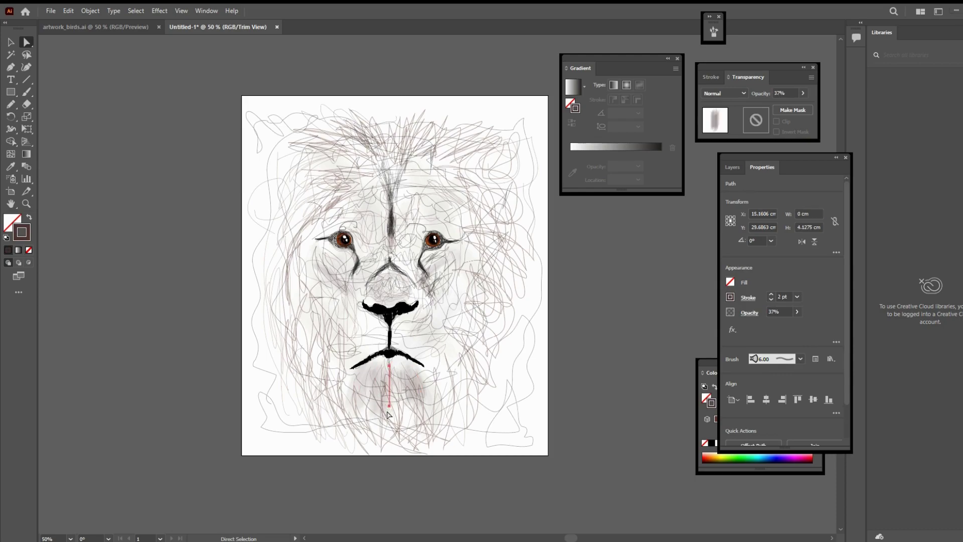
pyautogui.click(375, 381)
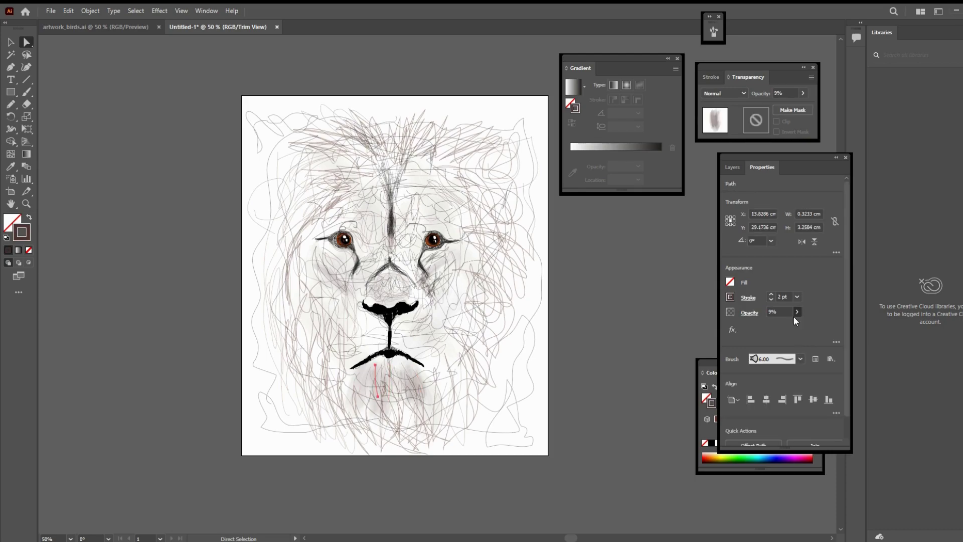
pyautogui.click(578, 375)
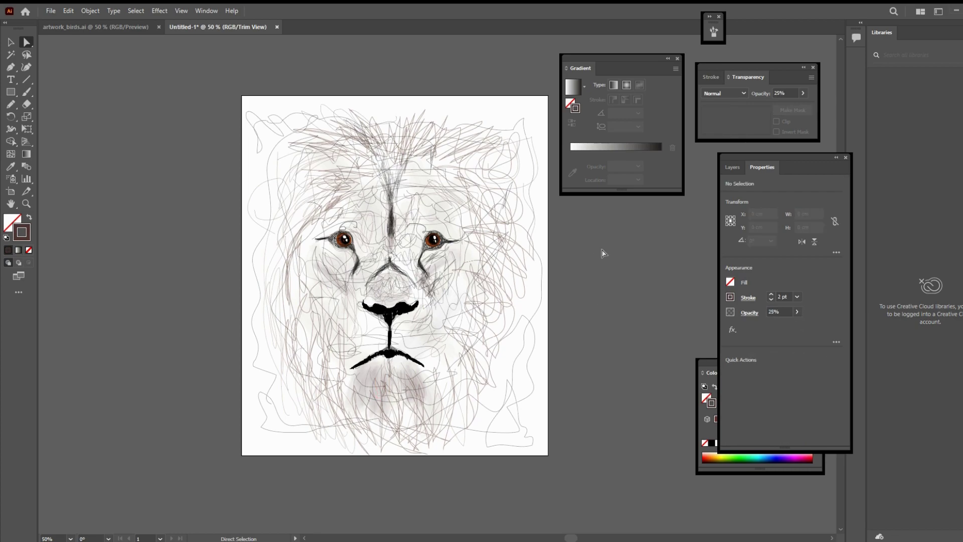
pyautogui.hotkey('ctrl', 'z')
pyautogui.moveTo(796, 311); pyautogui.dragTo(787, 313)
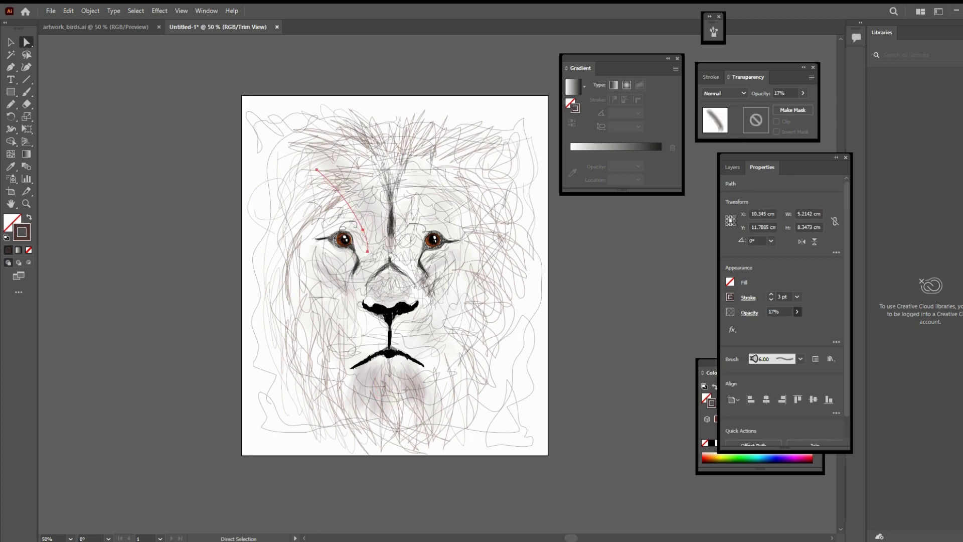
# Step: Move the right-cheek stroke up toward the eye, flip it and reposition it near the nose
pyautogui.click(550, 225)
pyautogui.click(465, 281)
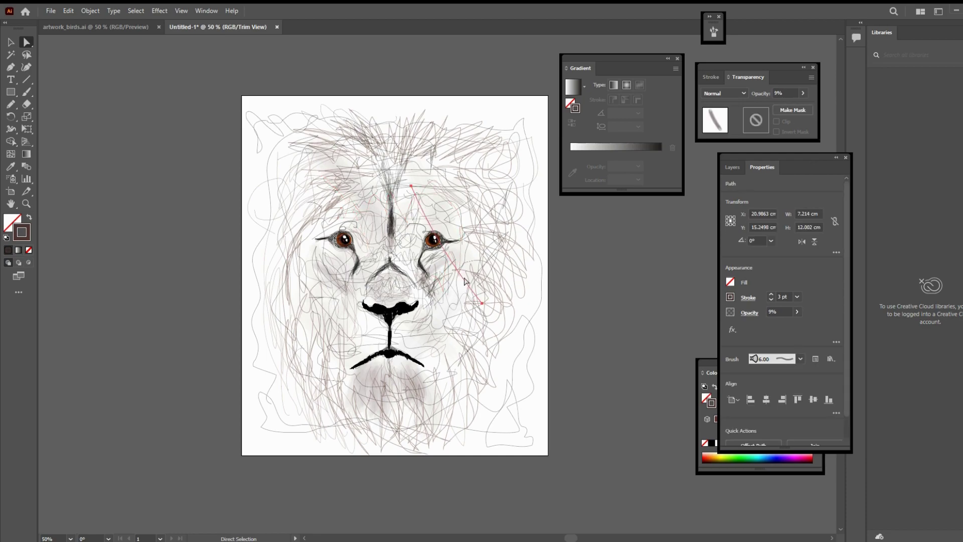
pyautogui.moveTo(465, 282)
pyautogui.mouseDown()
pyautogui.moveTo(451, 253)
pyautogui.moveTo(404, 226)
pyautogui.mouseUp()
pyautogui.click(802, 241)
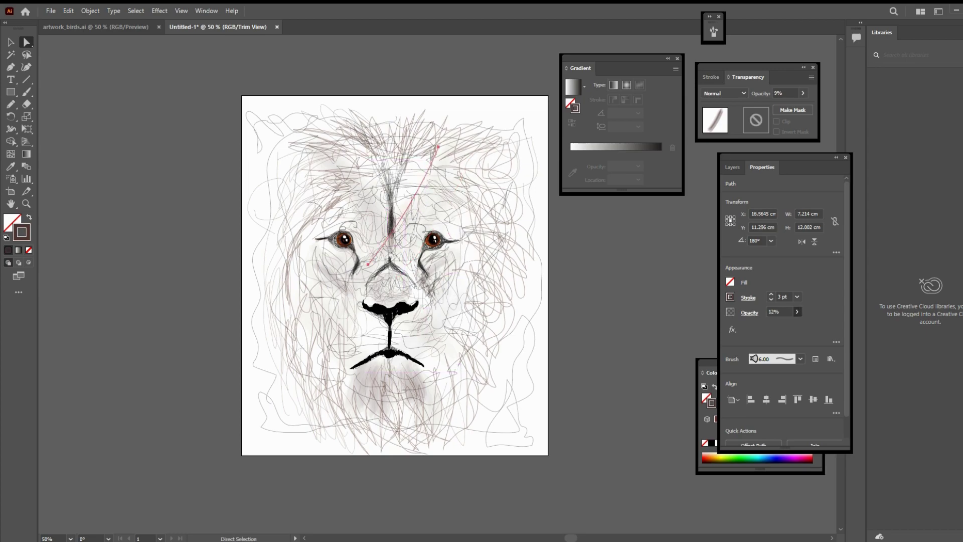
pyautogui.click(635, 260)
# Step: Reframe the face and scribble loose pencil lines over the right cheek and chin
pyautogui.moveTo(635, 260); pyautogui.dragTo(330, 291)
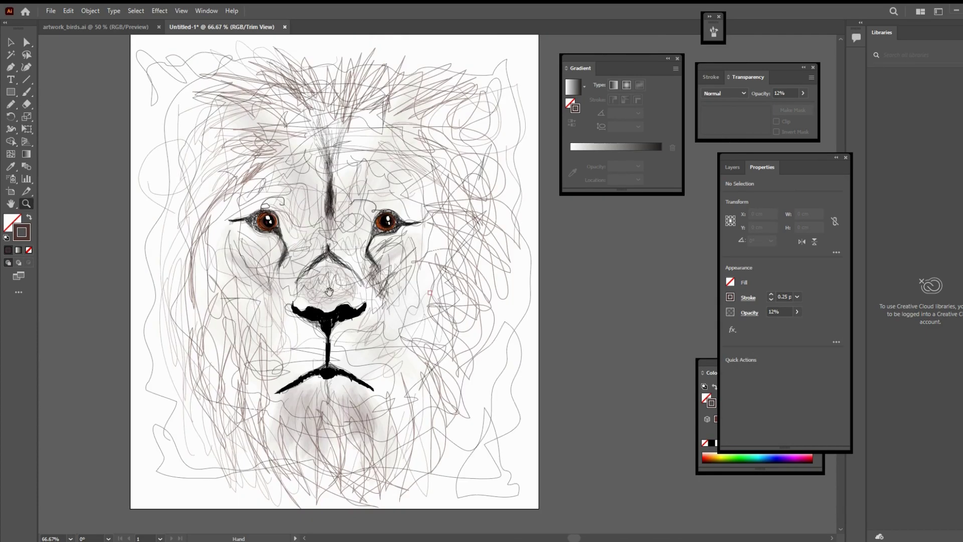
pyautogui.press('n')
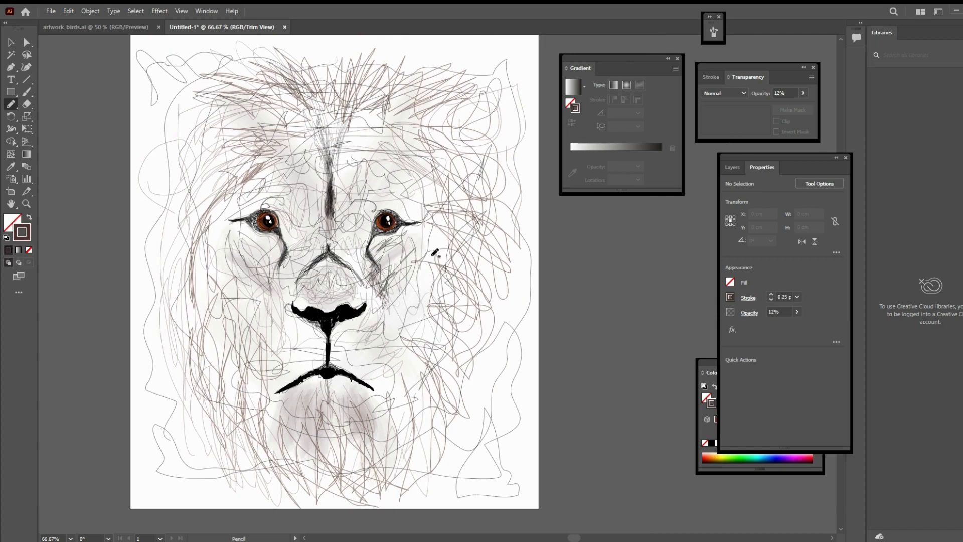
pyautogui.moveTo(401, 246)
pyautogui.mouseDown()
pyautogui.moveTo(406, 300)
pyautogui.moveTo(346, 251)
pyautogui.moveTo(281, 241)
pyautogui.moveTo(235, 250)
pyautogui.moveTo(263, 248)
pyautogui.moveTo(236, 260)
pyautogui.moveTo(233, 301)
pyautogui.moveTo(339, 387)
pyautogui.moveTo(351, 422)
pyautogui.mouseUp()
pyautogui.press('v')
pyautogui.click(590, 406)
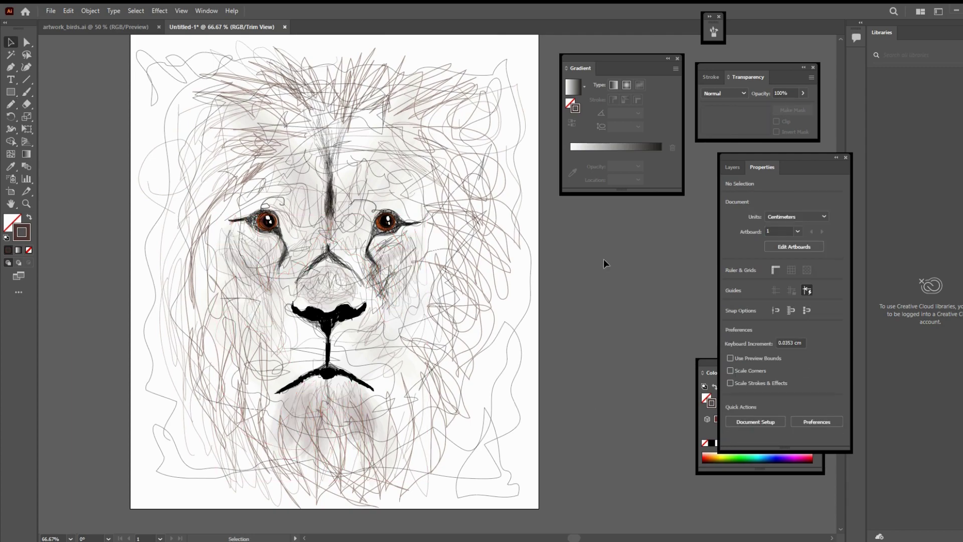
# Step: Scribble pencil lines around the lion's eyes and select the new path
pyautogui.scroll(2, 316, 142)
pyautogui.press('n')
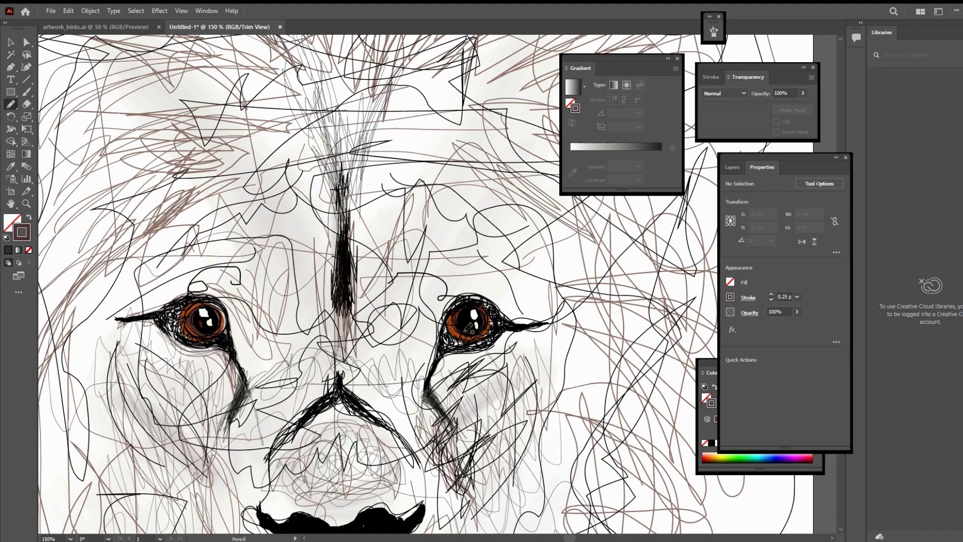
pyautogui.moveTo(427, 341)
pyautogui.mouseDown()
pyautogui.moveTo(582, 316)
pyautogui.moveTo(490, 277)
pyautogui.moveTo(381, 301)
pyautogui.moveTo(280, 261)
pyautogui.moveTo(85, 311)
pyautogui.moveTo(206, 328)
pyautogui.moveTo(249, 346)
pyautogui.moveTo(471, 327)
pyautogui.mouseUp()
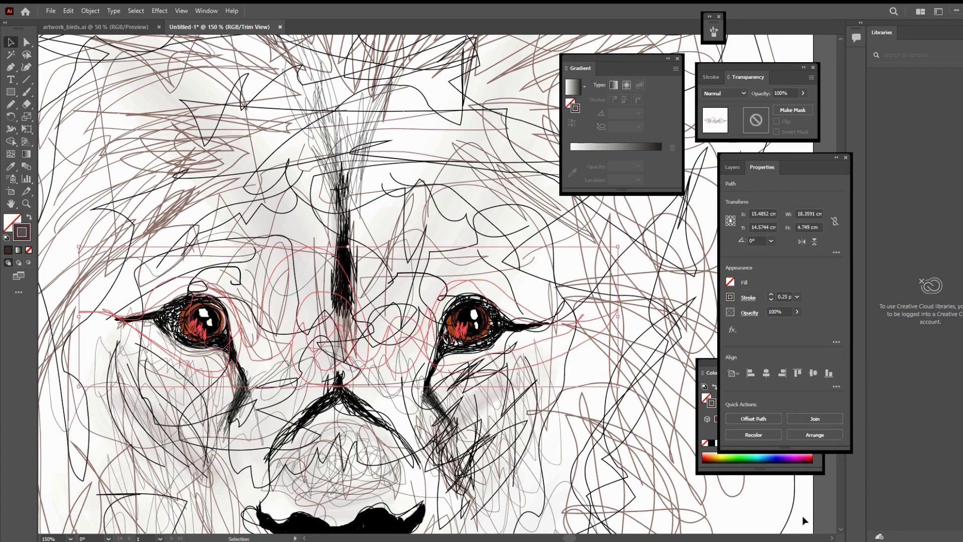
pyautogui.press('v')
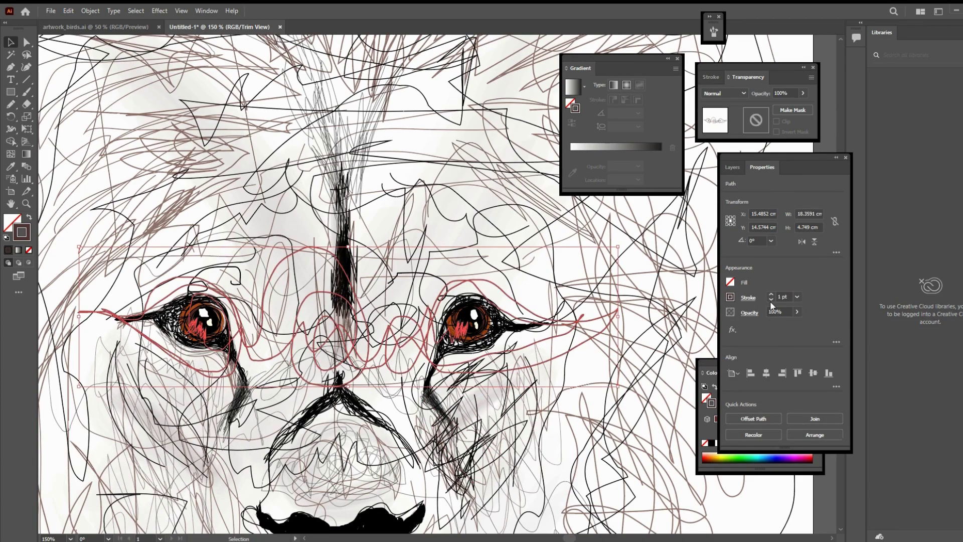
pyautogui.click(819, 488)
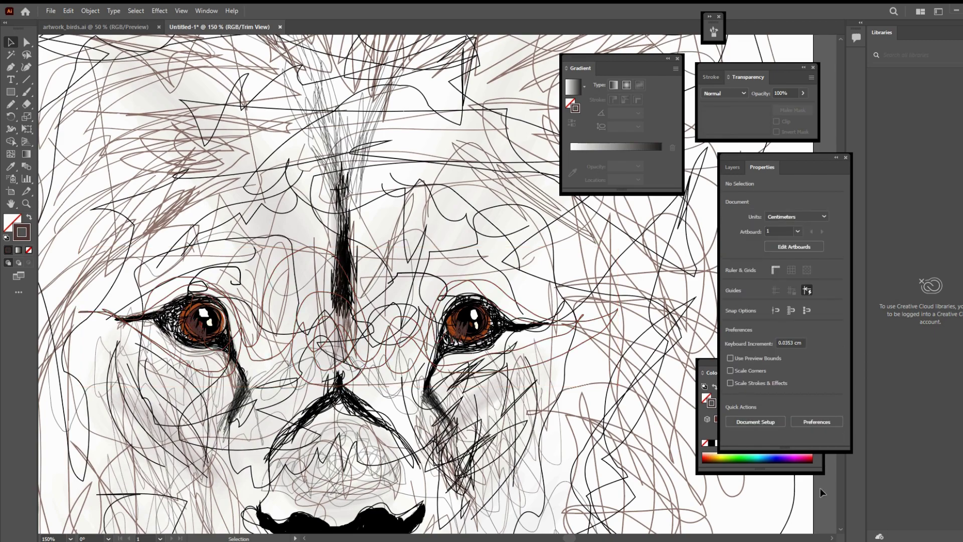
pyautogui.click(577, 321)
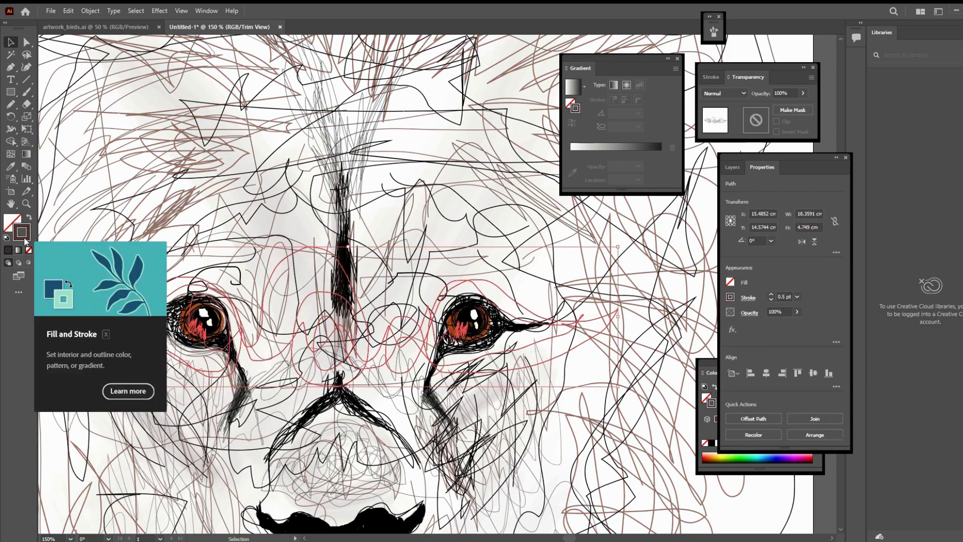
# Step: Eyedropper the thin brown line style onto the path and set its opacity to 60%
pyautogui.press('i')
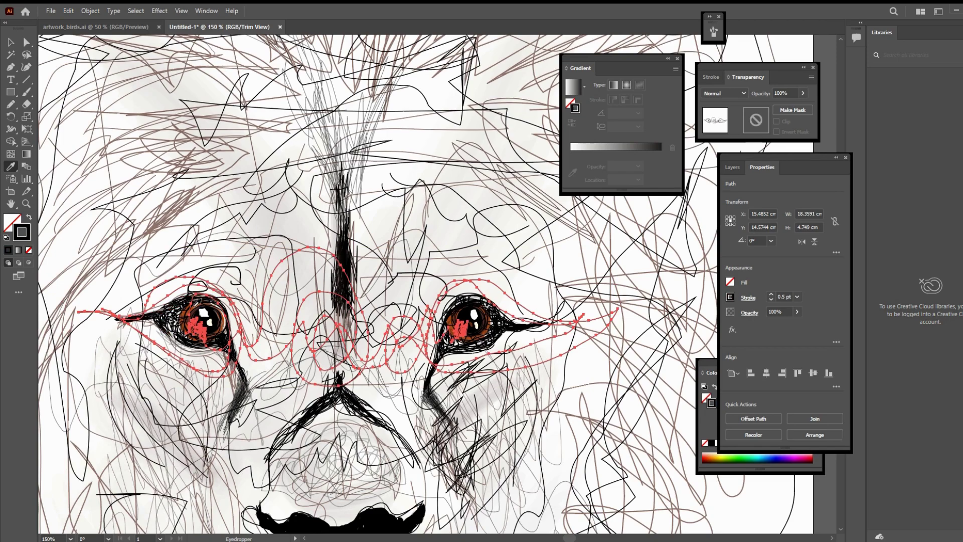
pyautogui.click(208, 318)
pyautogui.click(627, 280)
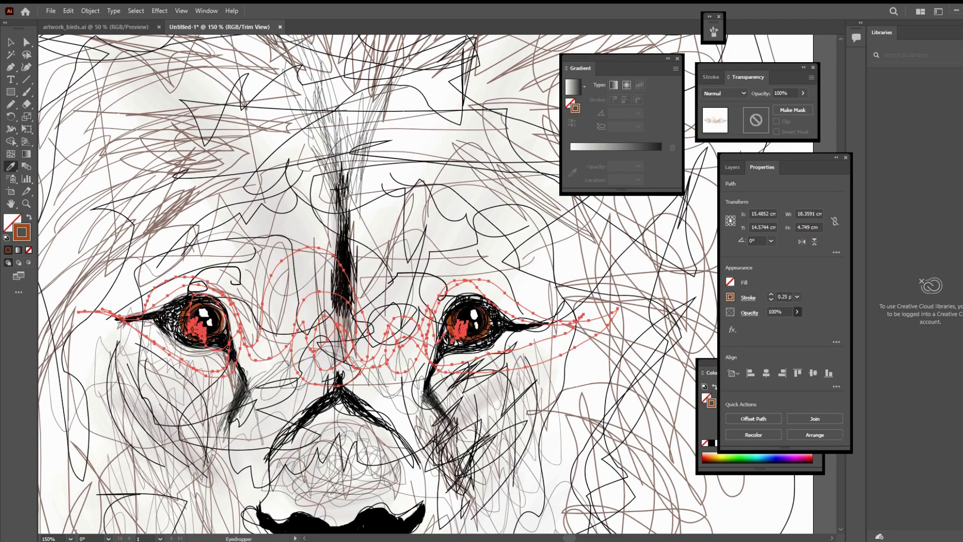
pyautogui.scroll(-14, 775, 312)
pyautogui.write('60')
pyautogui.press('Return')
pyautogui.press('v')
pyautogui.click(819, 496)
# Step: With panels hidden and the artboard fitted, pencil extra strokes through the upper mane
pyautogui.press('Tab')
pyautogui.hotkey('ctrl', '0')
pyautogui.press('n')
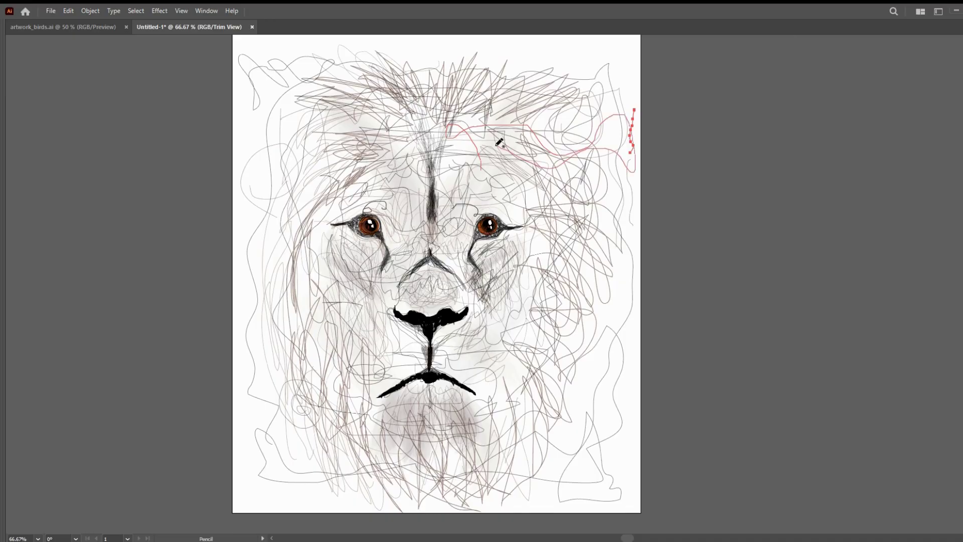
pyautogui.moveTo(489, 135)
pyautogui.mouseDown()
pyautogui.moveTo(522, 186)
pyautogui.moveTo(484, 128)
pyautogui.moveTo(544, 206)
pyautogui.mouseUp()
pyautogui.moveTo(361, 168)
pyautogui.mouseDown()
pyautogui.moveTo(294, 296)
pyautogui.moveTo(353, 176)
pyautogui.mouseUp()
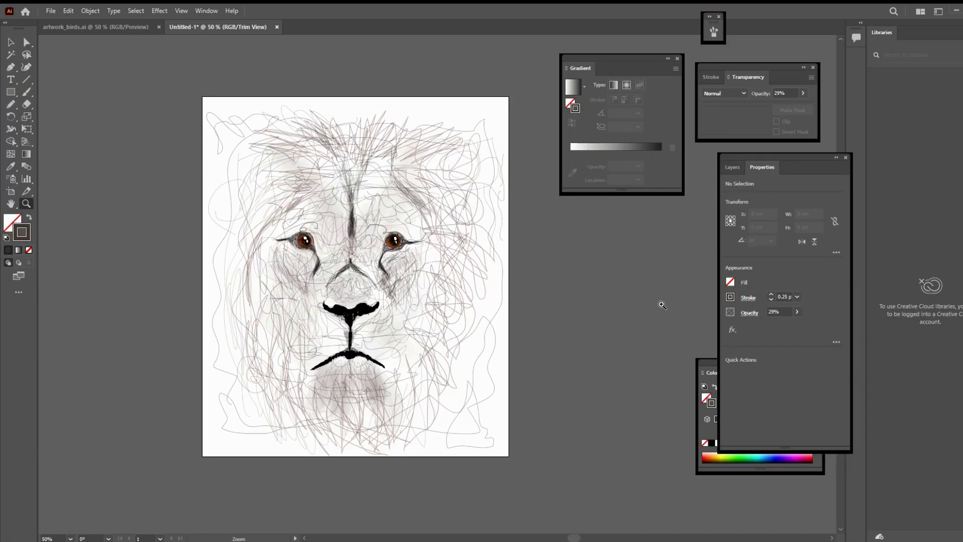
pyautogui.press('v')
pyautogui.hotkey('ctrl', 'a')
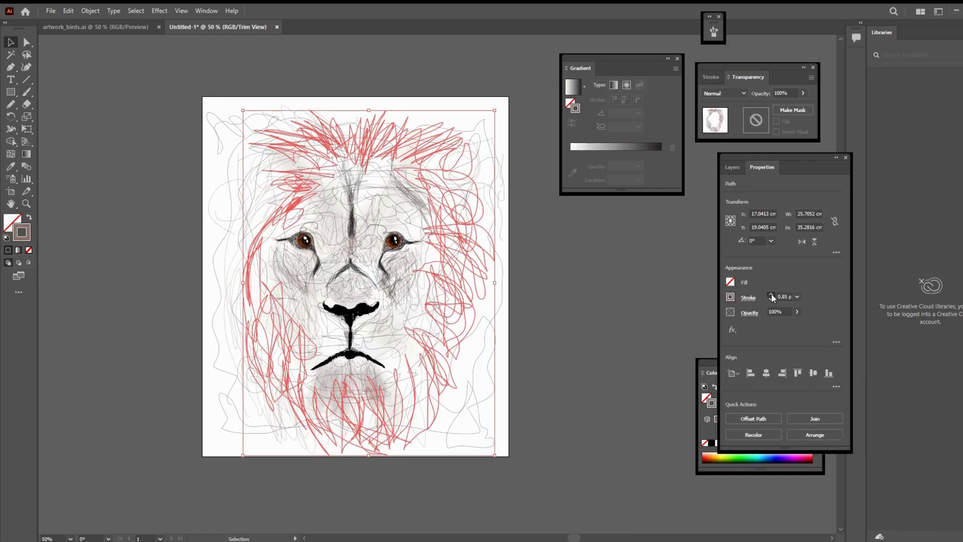
pyautogui.click(546, 290)
pyautogui.click(481, 296)
# Step: Draw a brown-filled, strokeless rectangle covering the whole artboard
pyautogui.press('m')
pyautogui.hotkey('shift', 'x')
pyautogui.moveTo(227, 135); pyautogui.dragTo(534, 497)
# Step: Send the rectangle to the back and give it a diagonal white-to-grey gradient at about -126°
pyautogui.rightClick(501, 391)
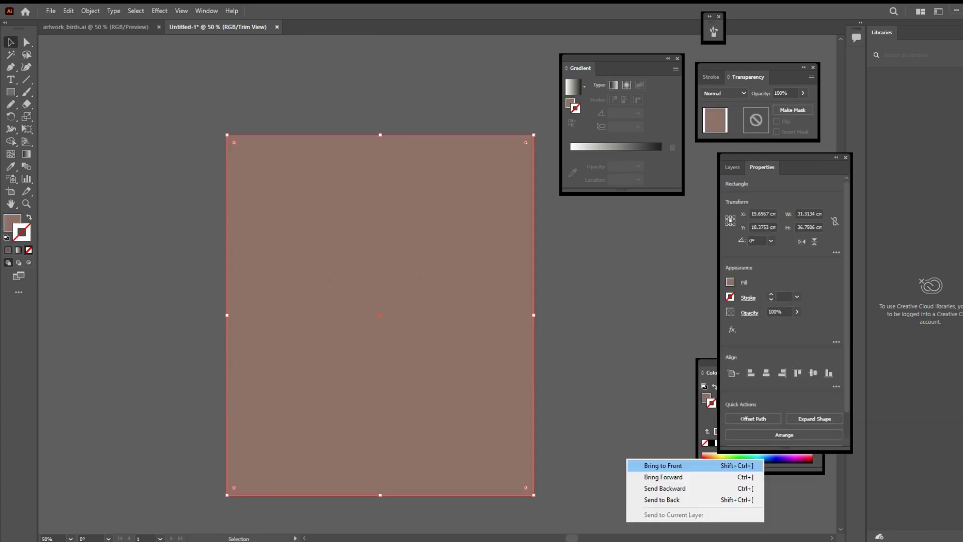
pyautogui.click(647, 510)
pyautogui.press('g')
pyautogui.moveTo(227, 315); pyautogui.dragTo(426, 81)
pyautogui.moveTo(454, 50)
pyautogui.mouseDown()
pyautogui.moveTo(233, 346)
pyautogui.moveTo(81, 526)
pyautogui.mouseUp()
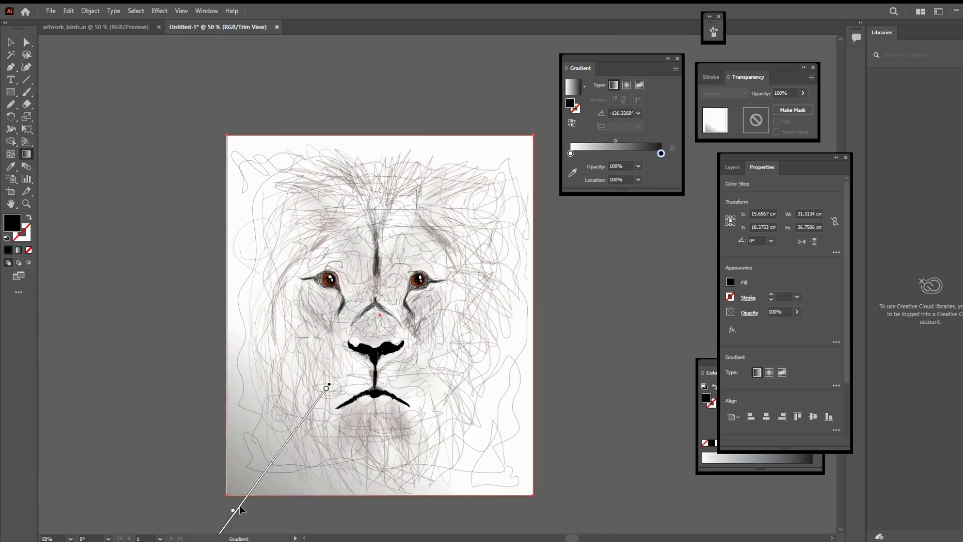
pyautogui.moveTo(401, 287); pyautogui.dragTo(218, 532)
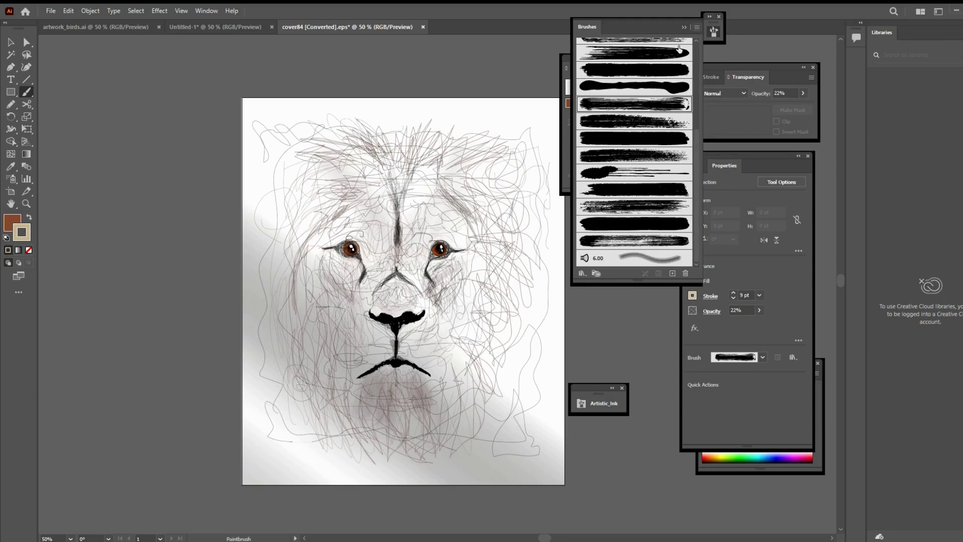
# Step: Choose an artistic brush from the Brushes list, hide panels and zoom in on the lion's face
pyautogui.click(710, 17)
pyautogui.moveTo(711, 21); pyautogui.dragTo(708, 19)
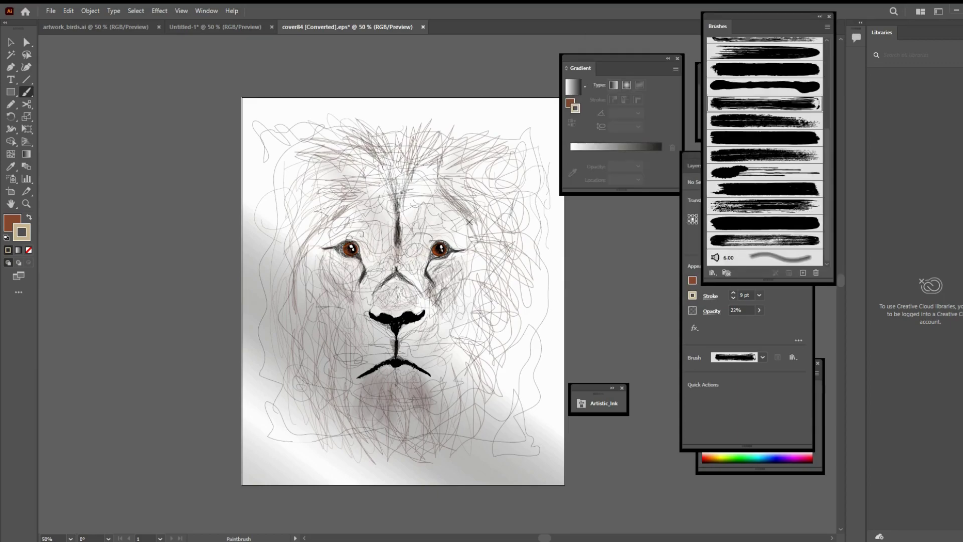
pyautogui.press('z')
pyautogui.click(396, 333)
pyautogui.press('Tab')
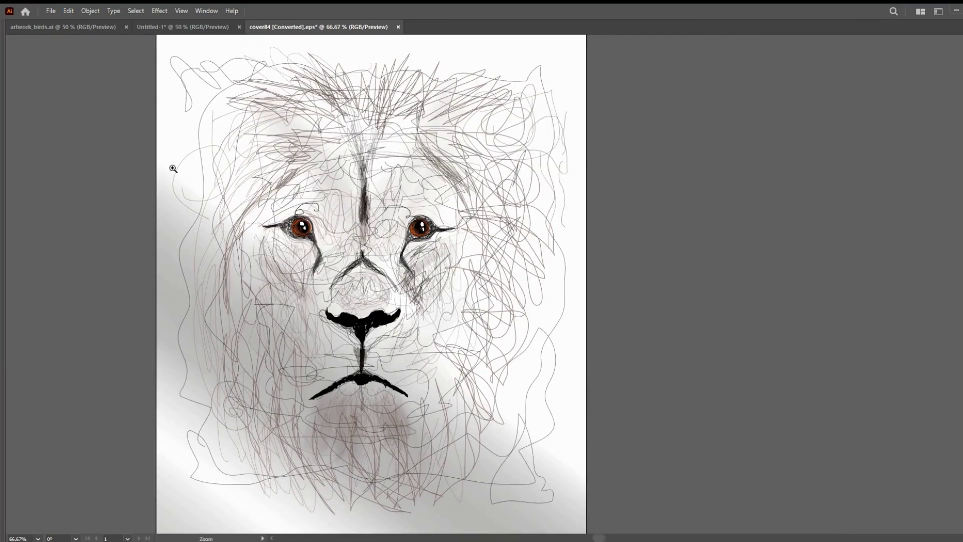
# Step: Paint a wide beige brush stroke down the face and shift it left and down into place
pyautogui.press('b')
pyautogui.moveTo(300, 122); pyautogui.dragTo(411, 419)
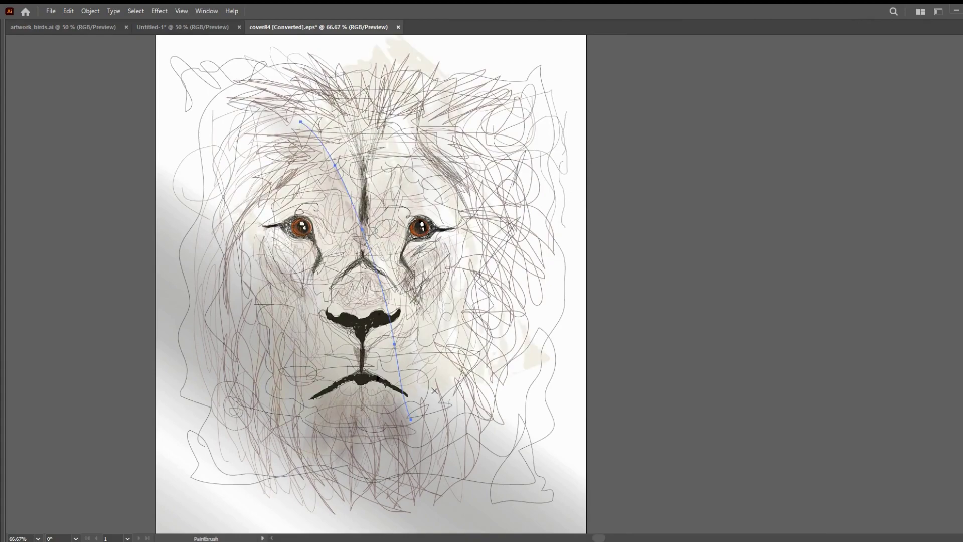
pyautogui.scroll(2, 562, 389)
pyautogui.press('v')
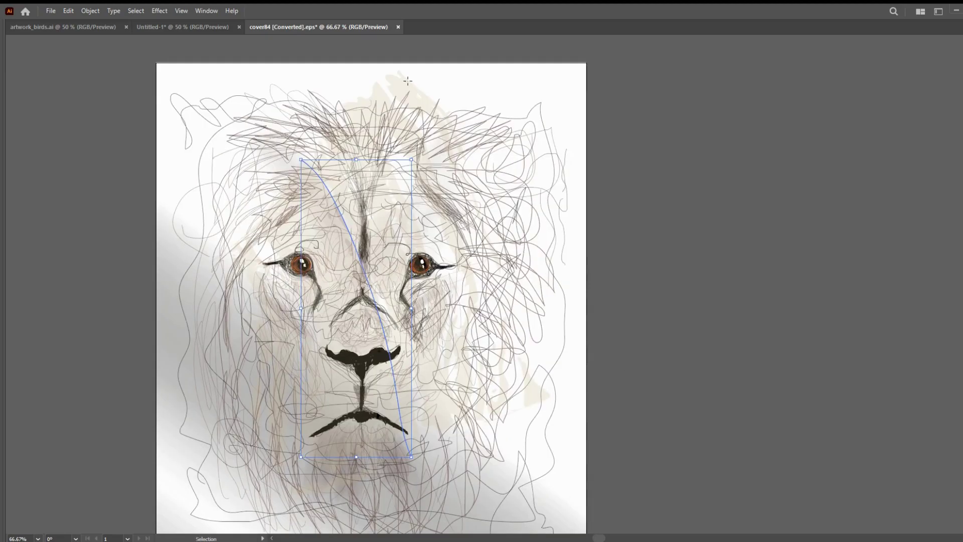
pyautogui.moveTo(405, 89); pyautogui.dragTo(393, 112)
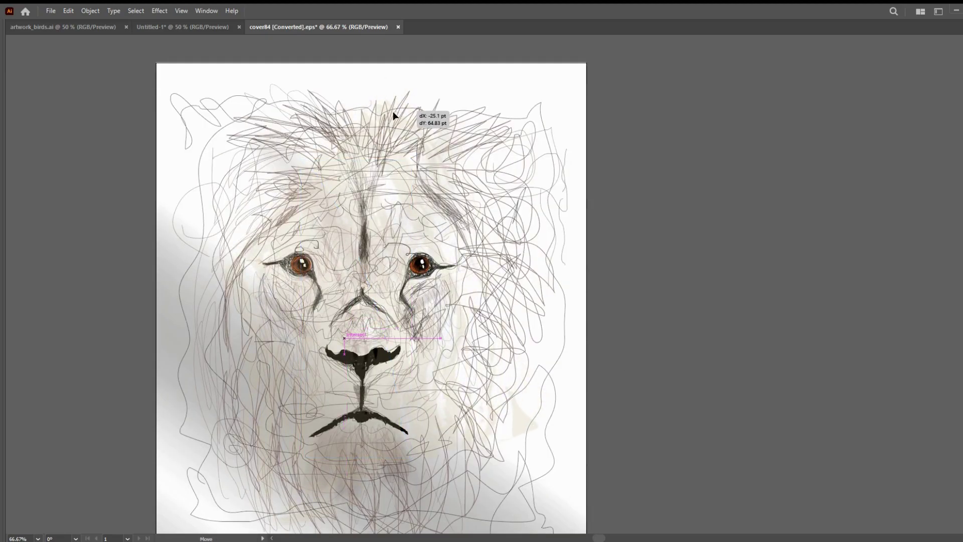
pyautogui.hotkey('ctrl', '-')
pyautogui.press('z')
pyautogui.click(440, 298)
pyautogui.click(502, 273)
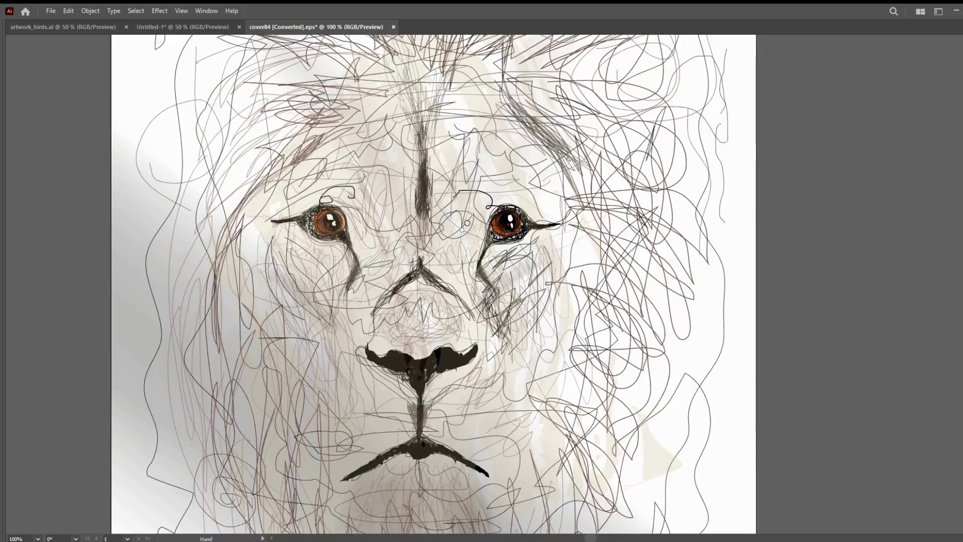
pyautogui.moveTo(474, 191); pyautogui.dragTo(458, 188)
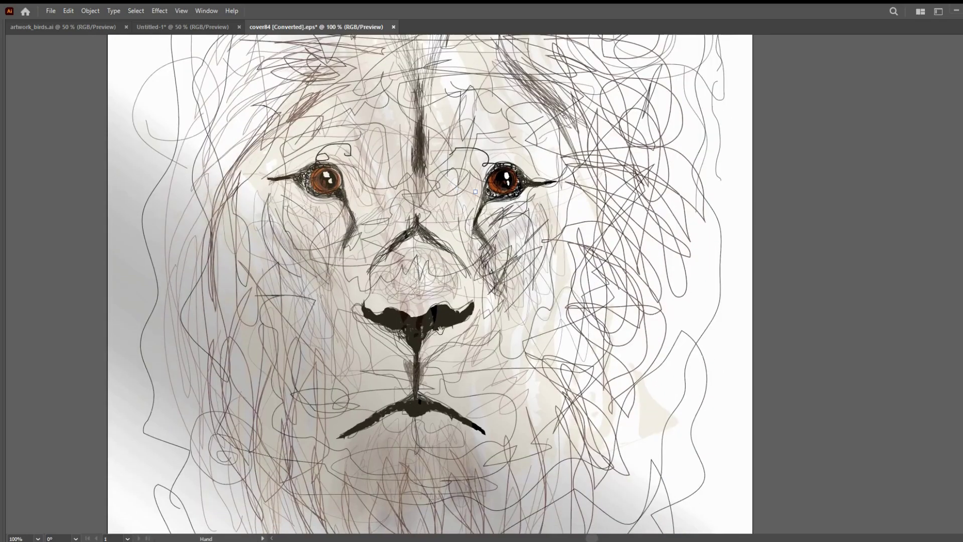
pyautogui.moveTo(439, 329); pyautogui.dragTo(449, 223)
pyautogui.scroll(2, 454, 267)
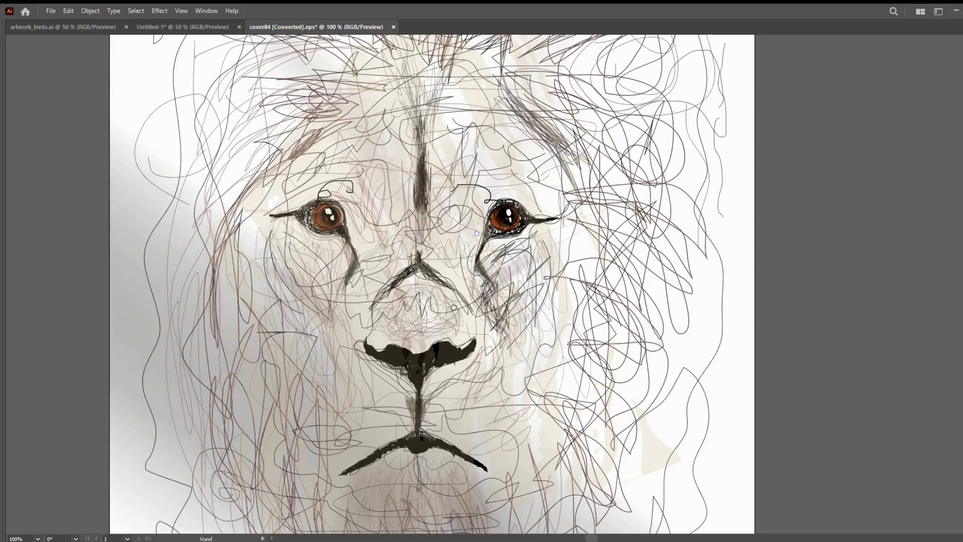
pyautogui.hotkey('ctrl', '-')
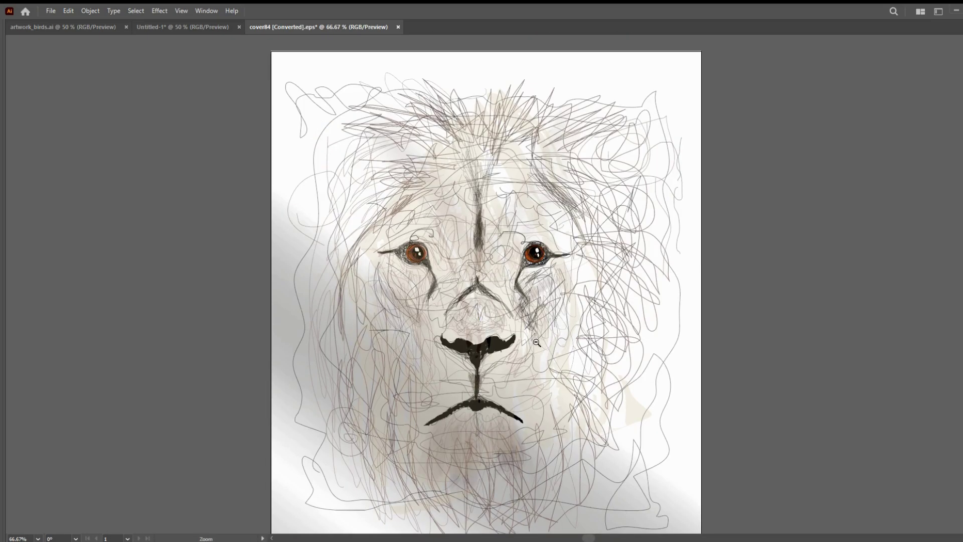
pyautogui.moveTo(569, 394); pyautogui.dragTo(534, 367)
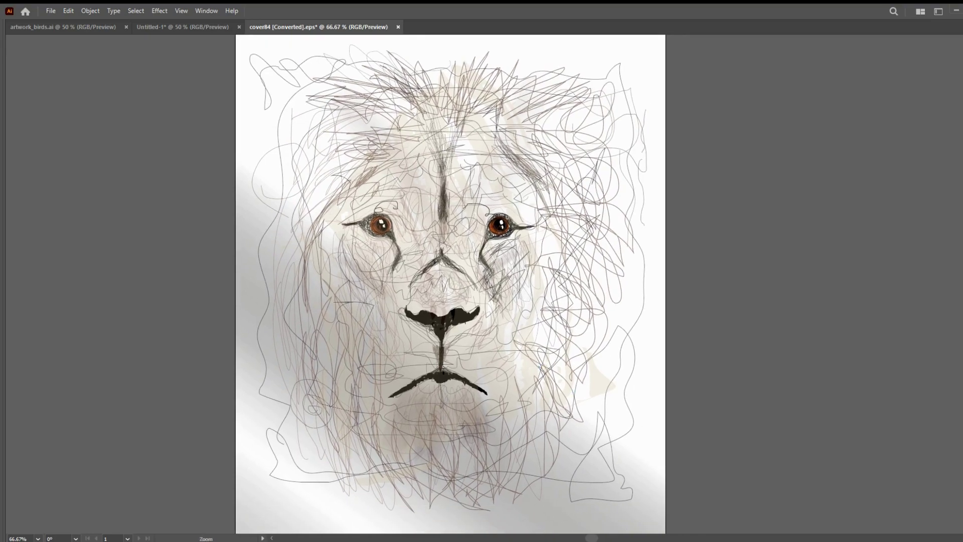